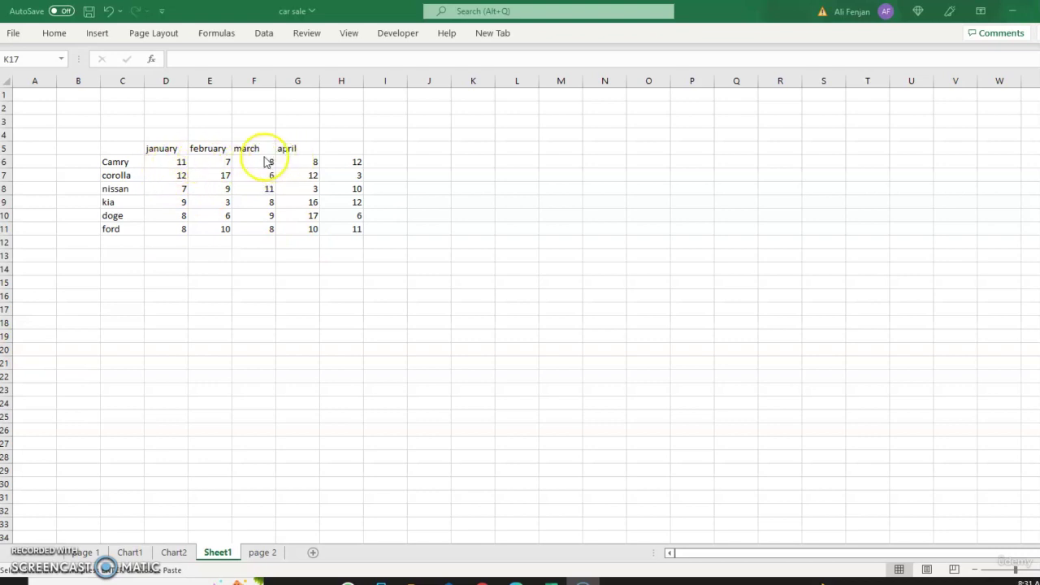
Step: Enter "may" in cell H5 as the header of the column following april
click(338, 154)
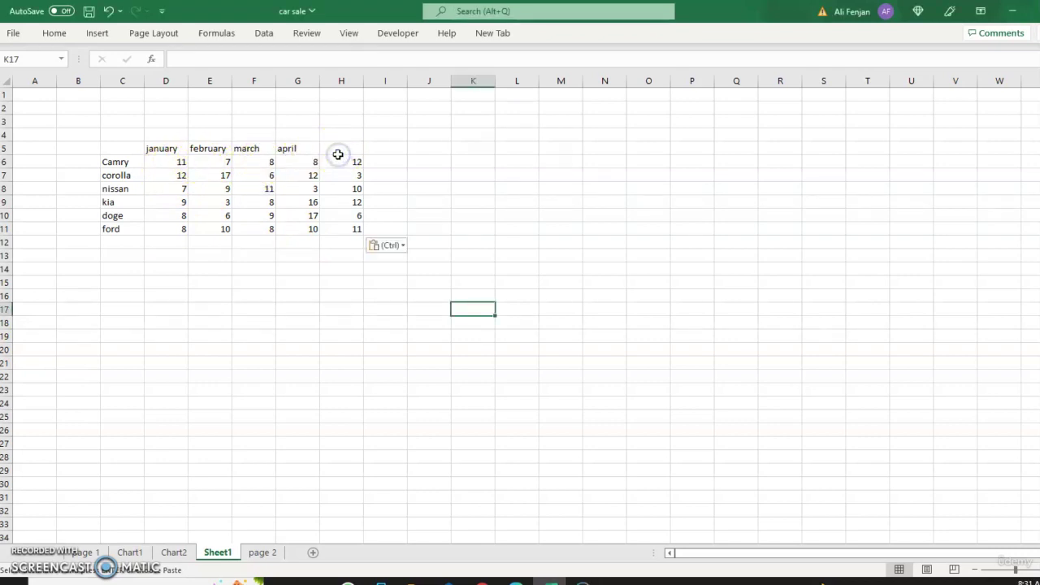
click(343, 145)
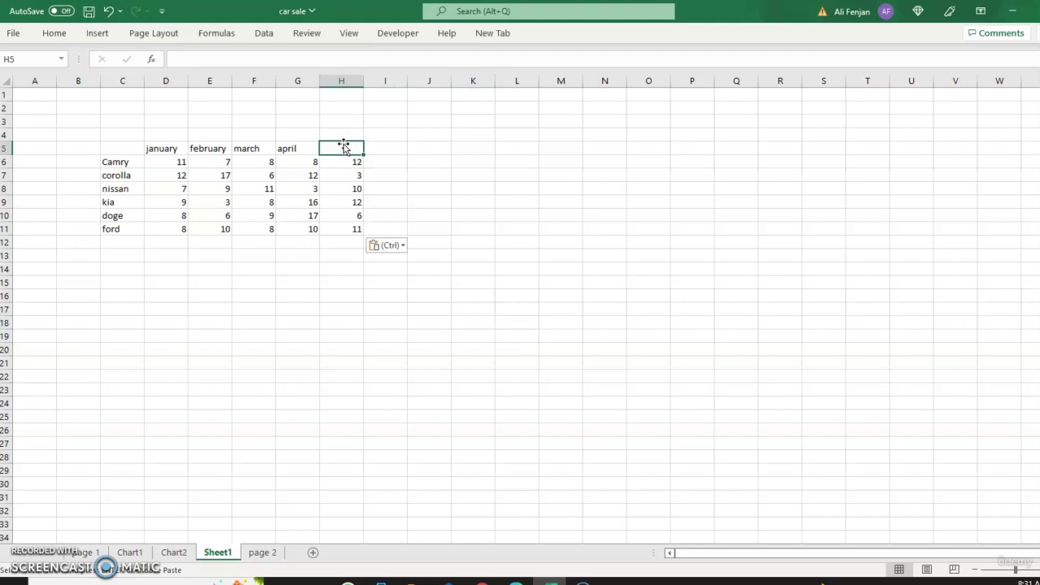
text(may)
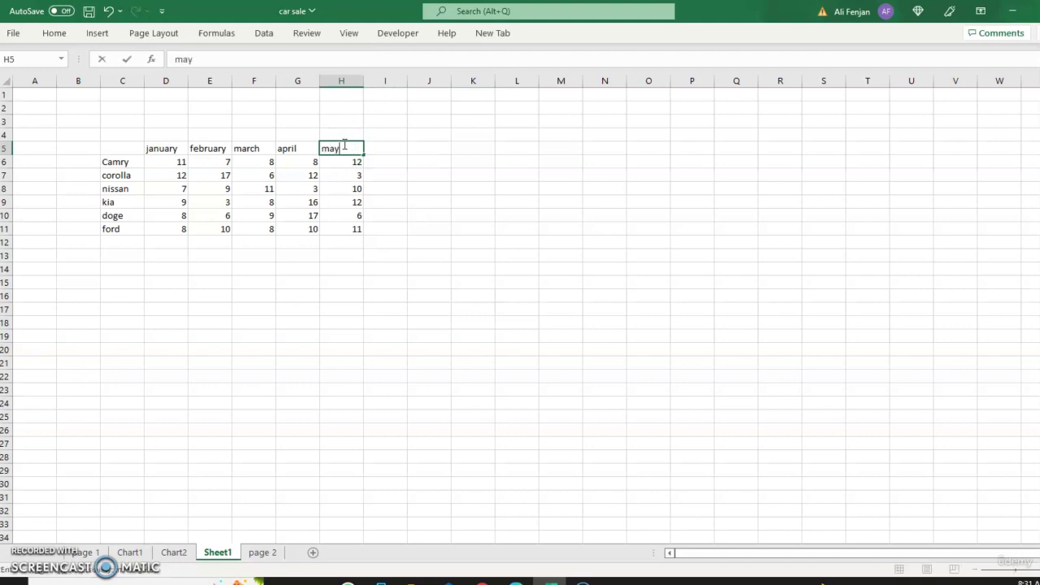
click(344, 295)
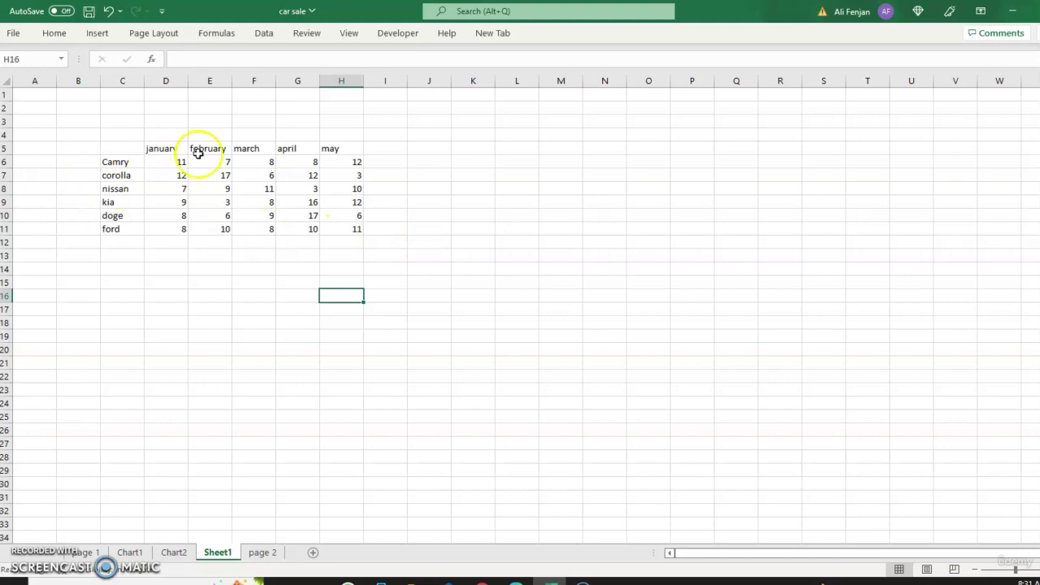
Step: Create a clustered column chart on its own sheet from the car sales table in C5:H11
click(360, 228)
drag(361, 226, 117, 151)
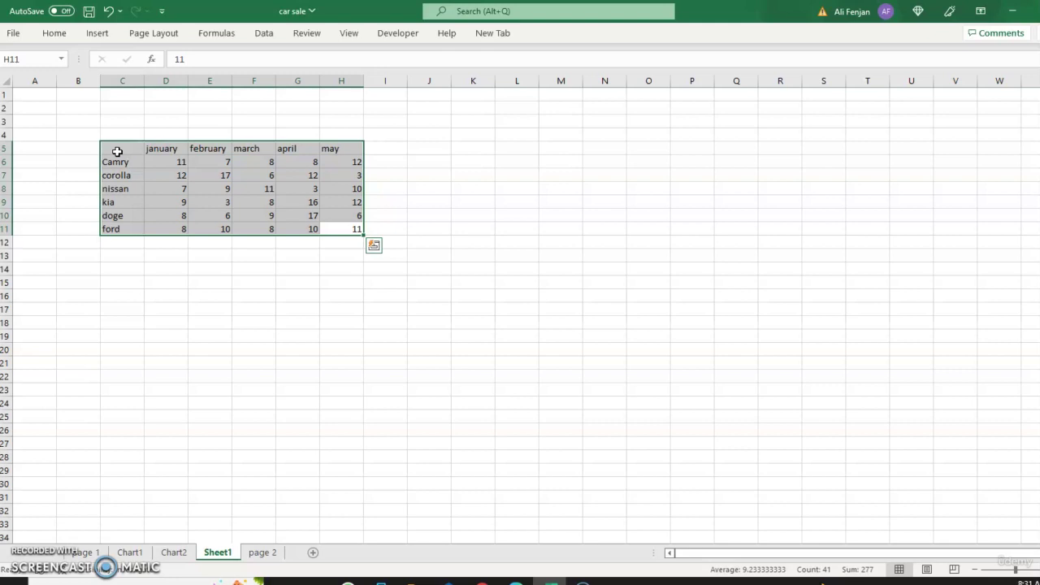
key(F11)
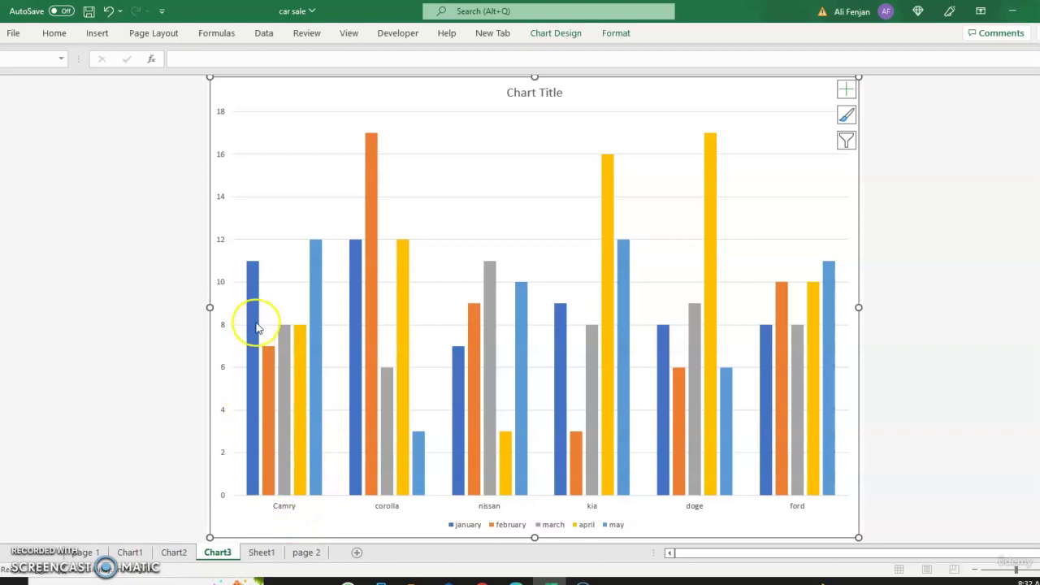
mouse_move(253, 282)
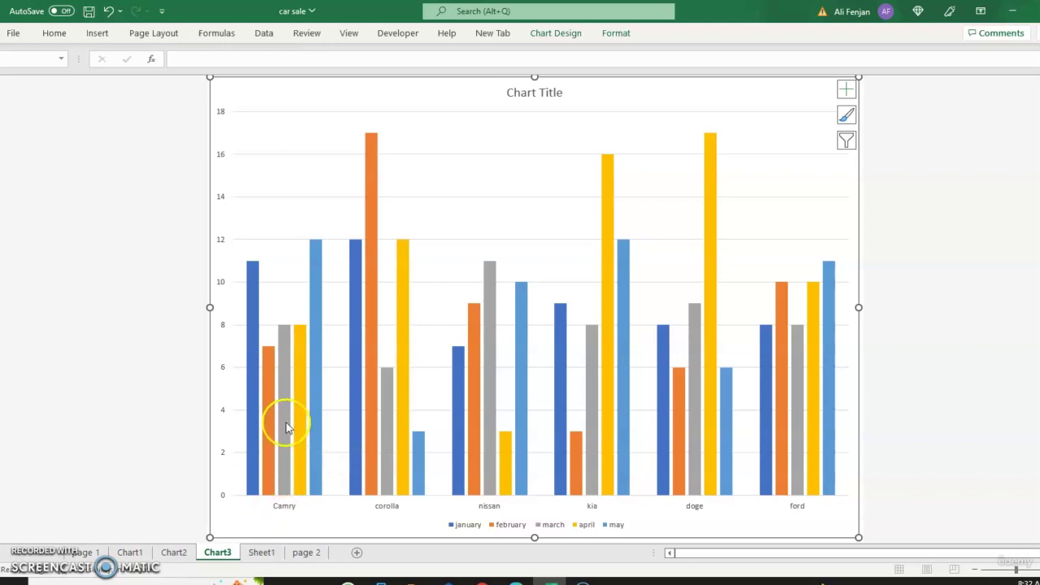
mouse_move(322, 320)
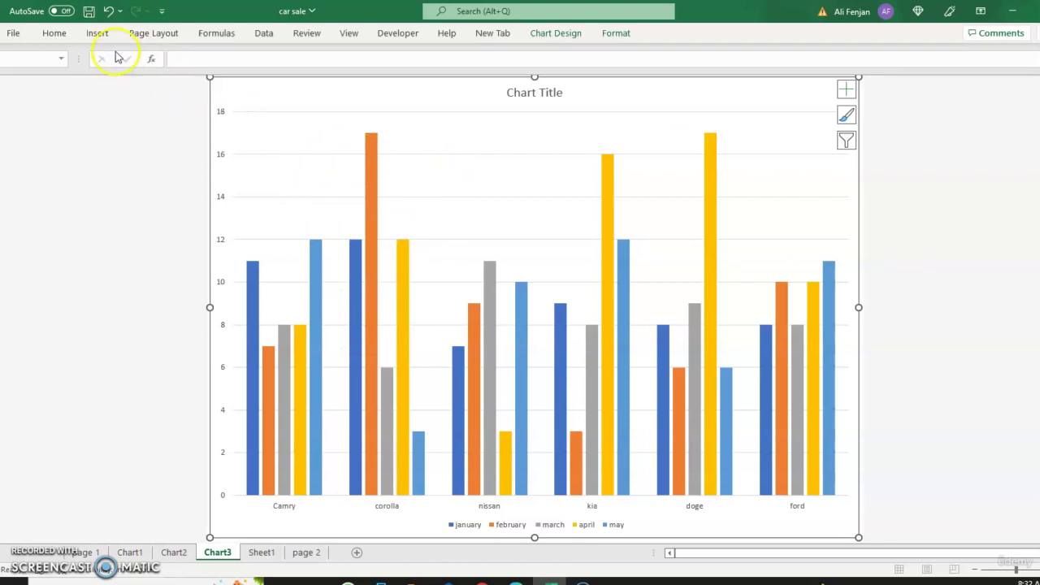
Step: Preview the full set of chart styles for the column chart without applying one
click(557, 37)
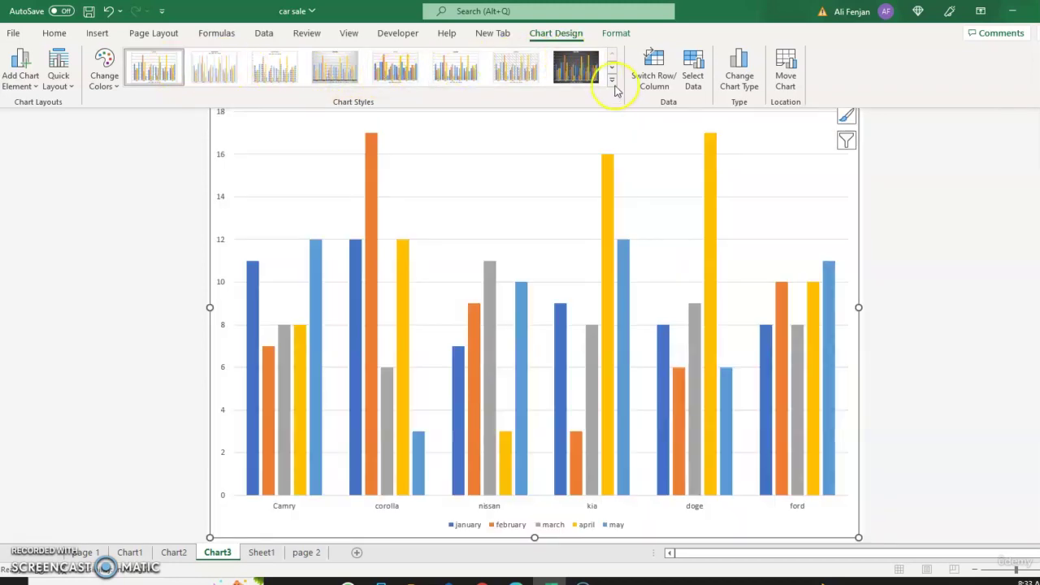
click(614, 80)
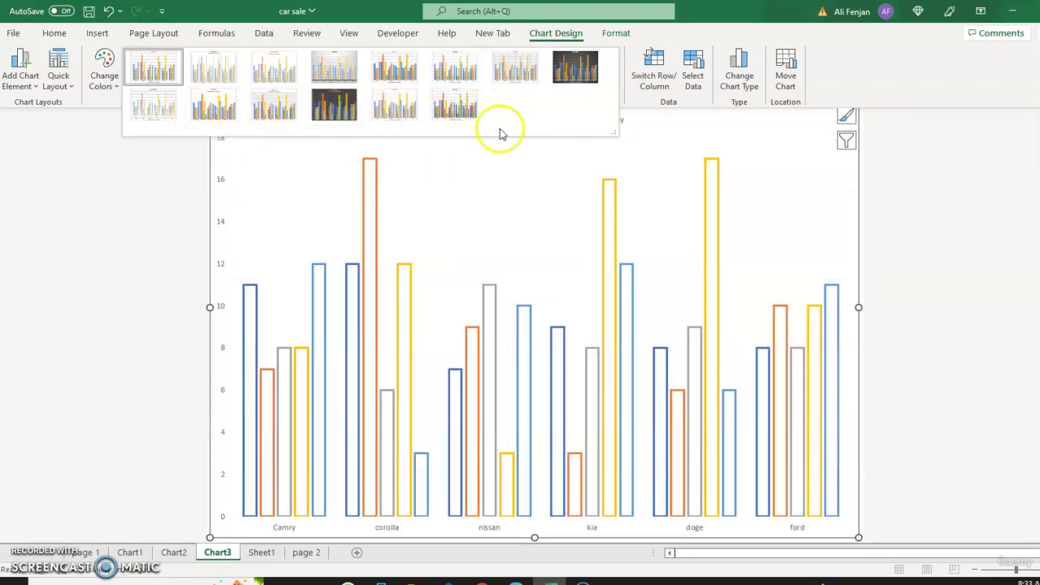
click(638, 101)
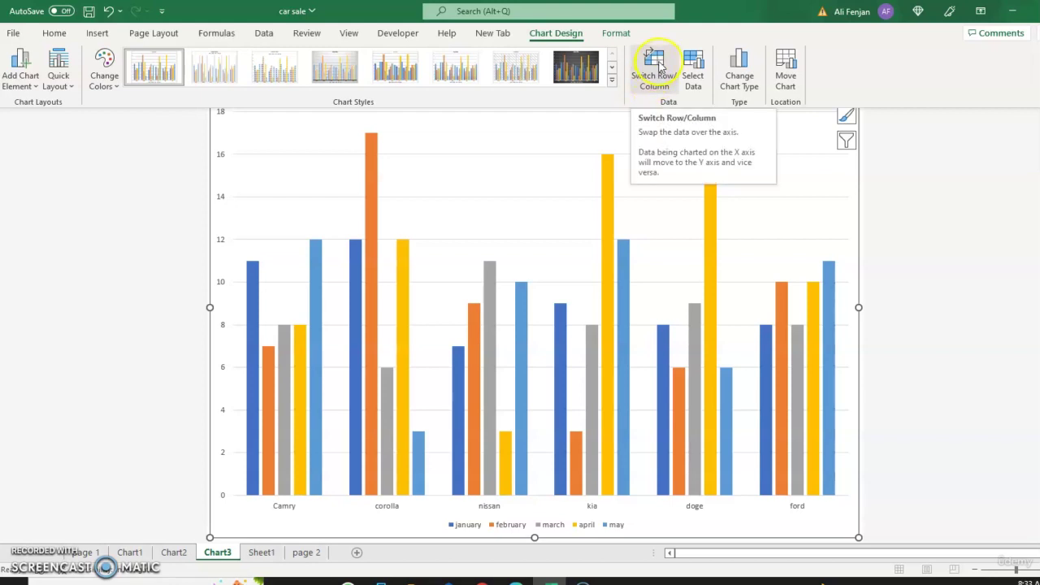
Step: Switch the chart's rows and columns to group by month, and switch back to grouping by car model
click(655, 69)
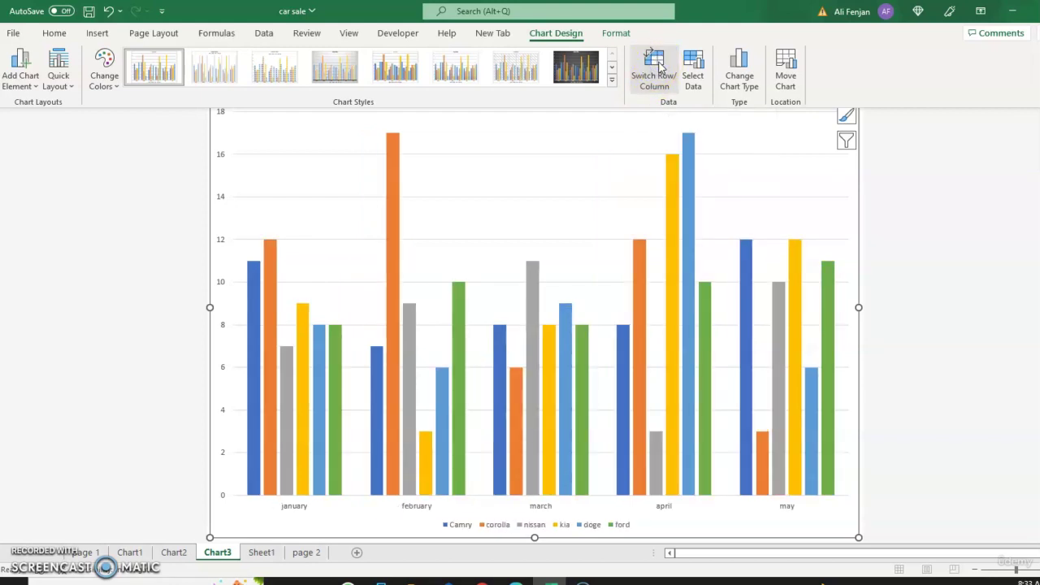
click(657, 67)
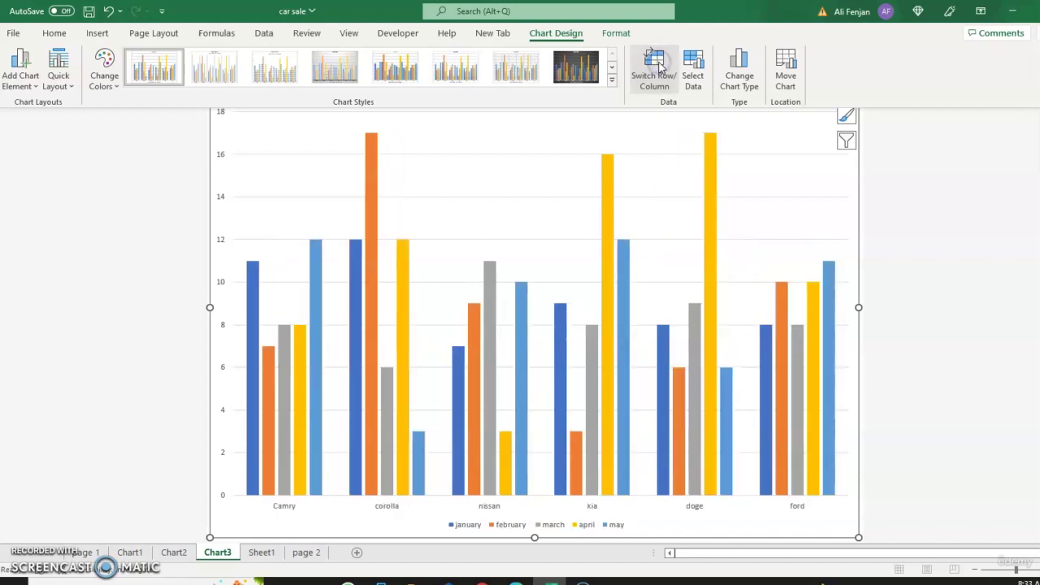
Step: Examine the alternative chart types, including Stacked Column, Line, Pie, Bar, Area, Stock, Radar and Treemap, and leave without applying one
click(743, 79)
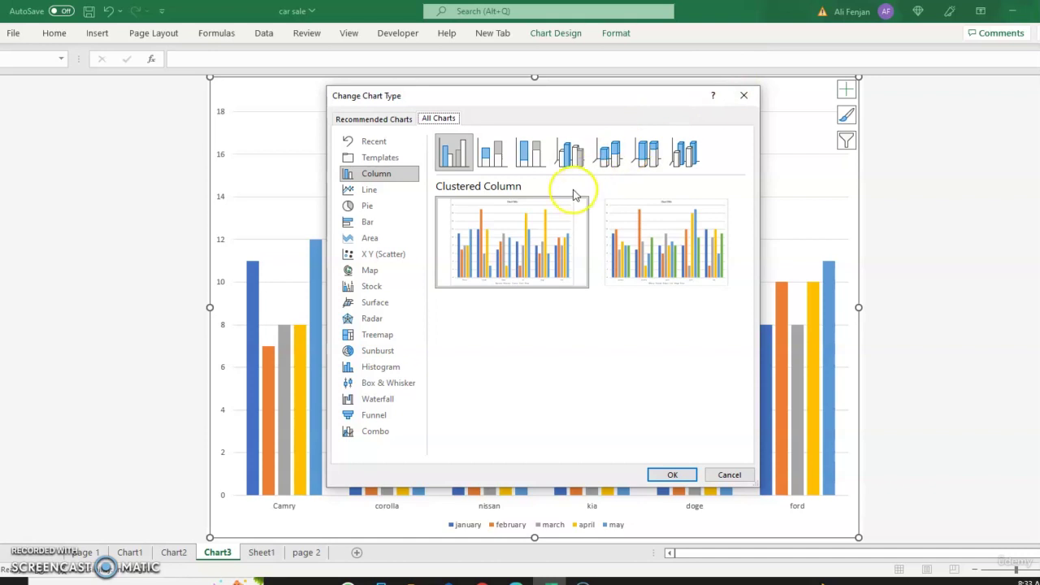
mouse_move(733, 240)
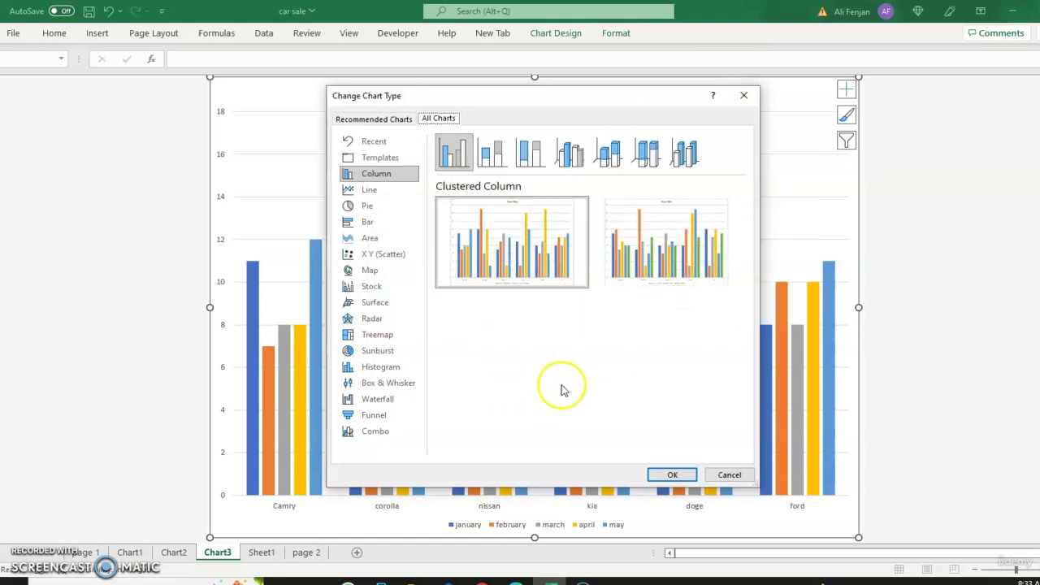
click(493, 154)
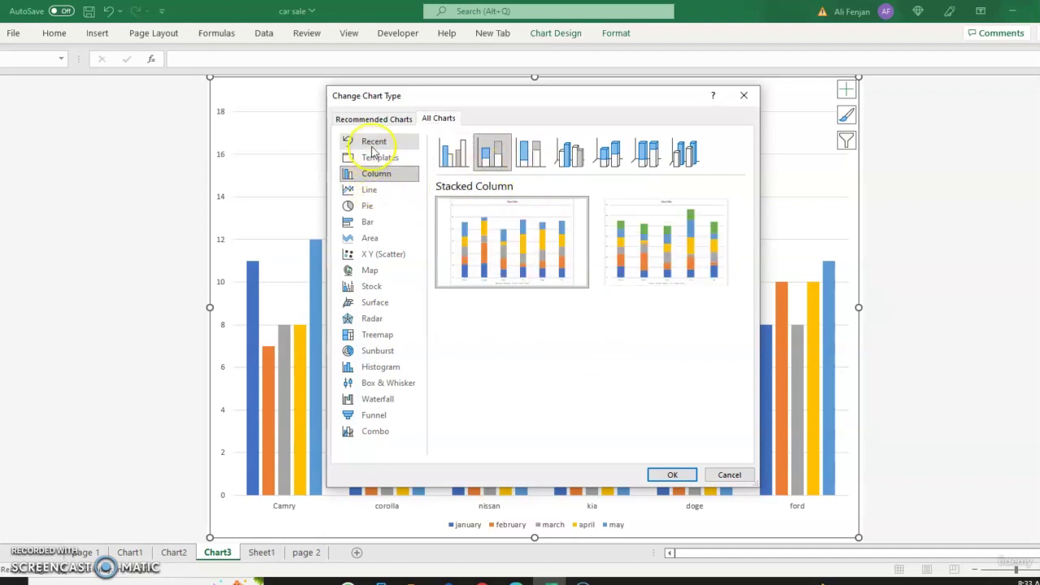
click(369, 191)
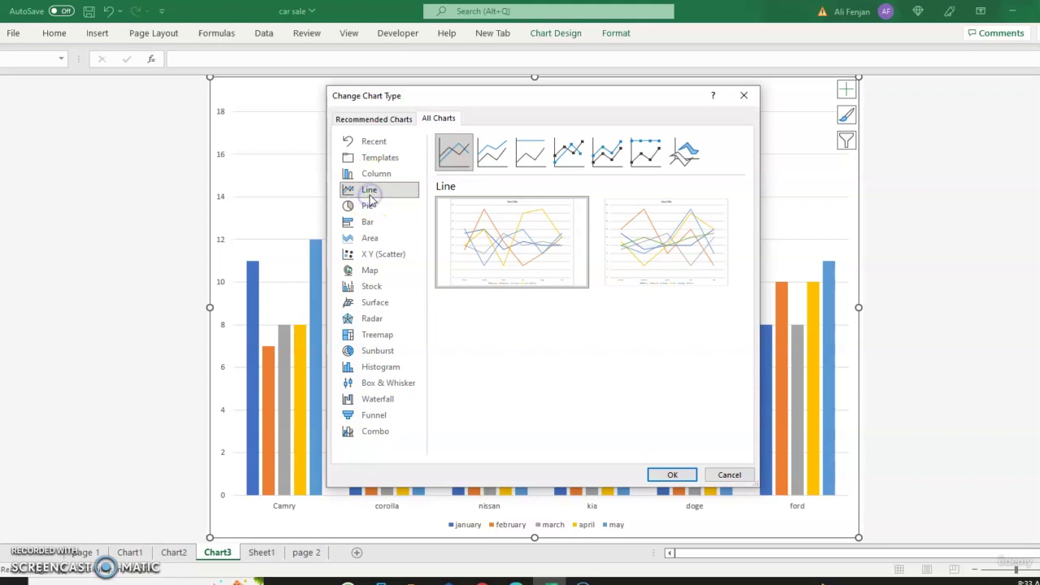
mouse_move(471, 216)
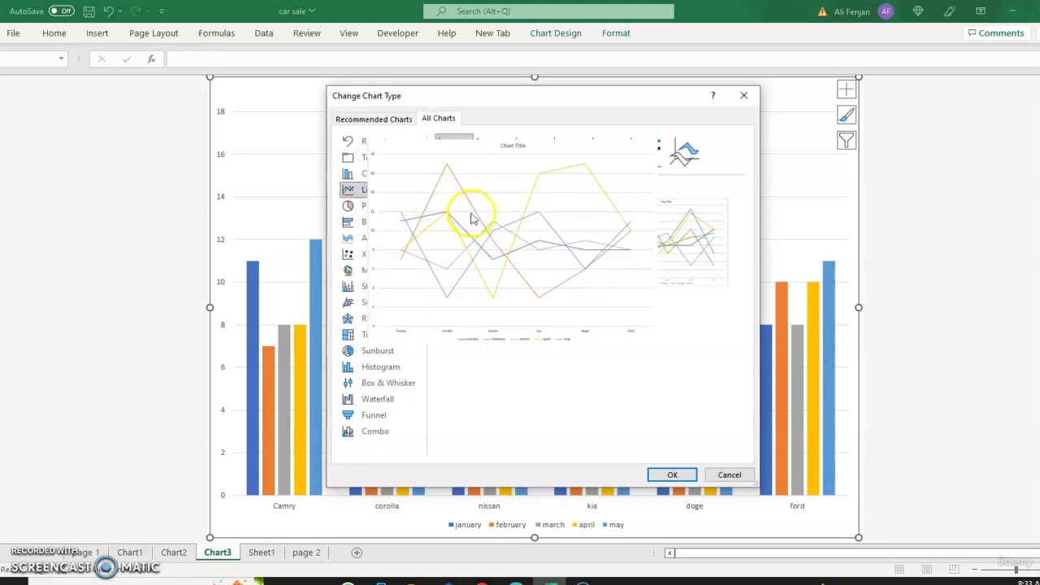
click(355, 207)
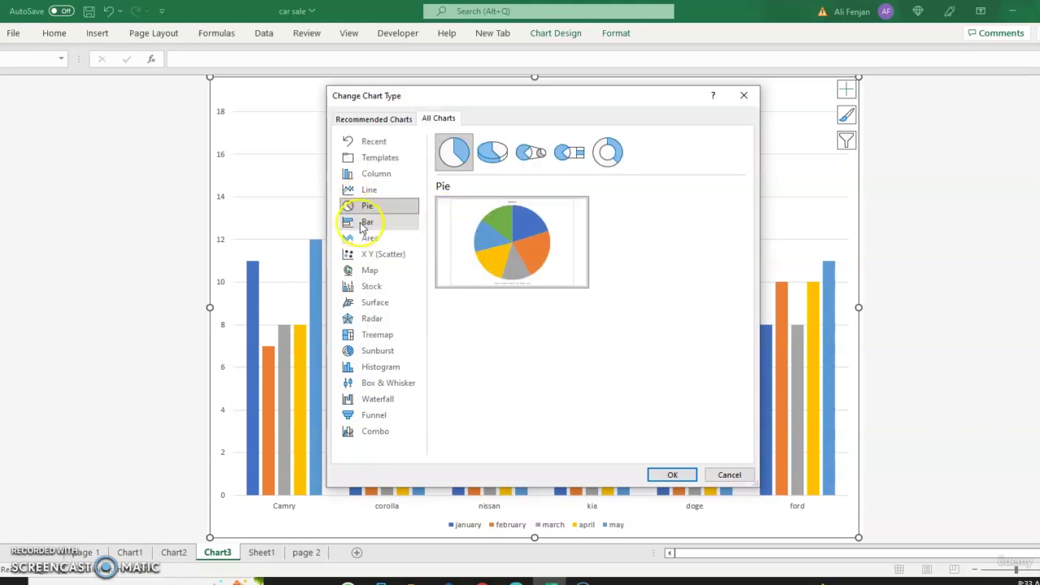
click(362, 225)
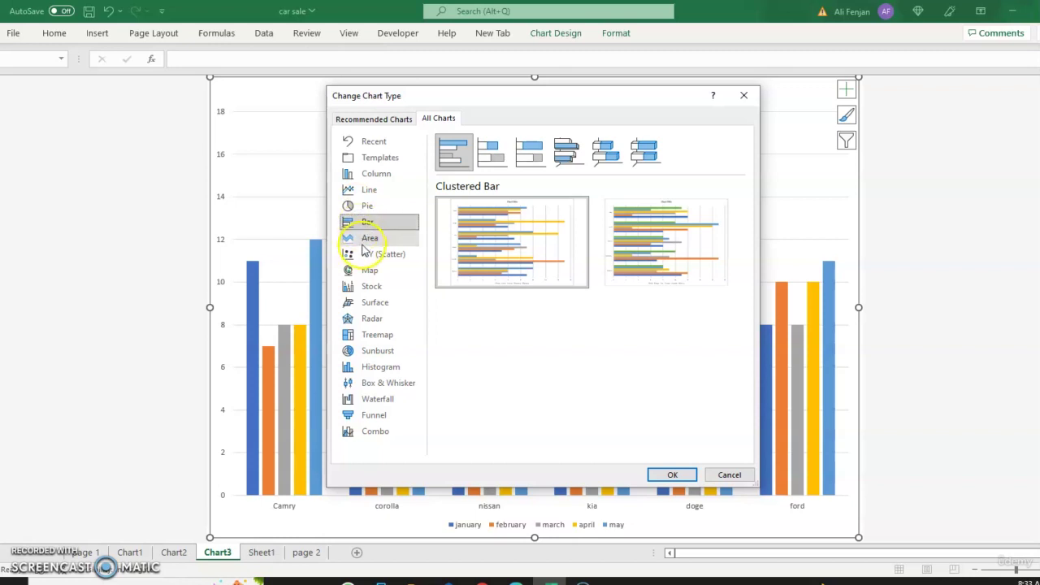
click(363, 240)
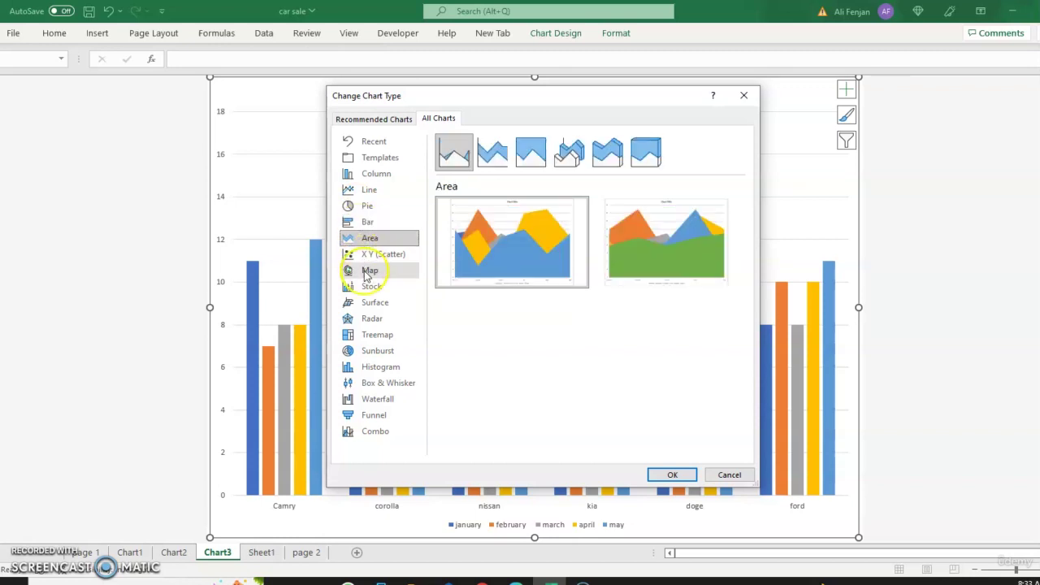
click(365, 271)
click(371, 289)
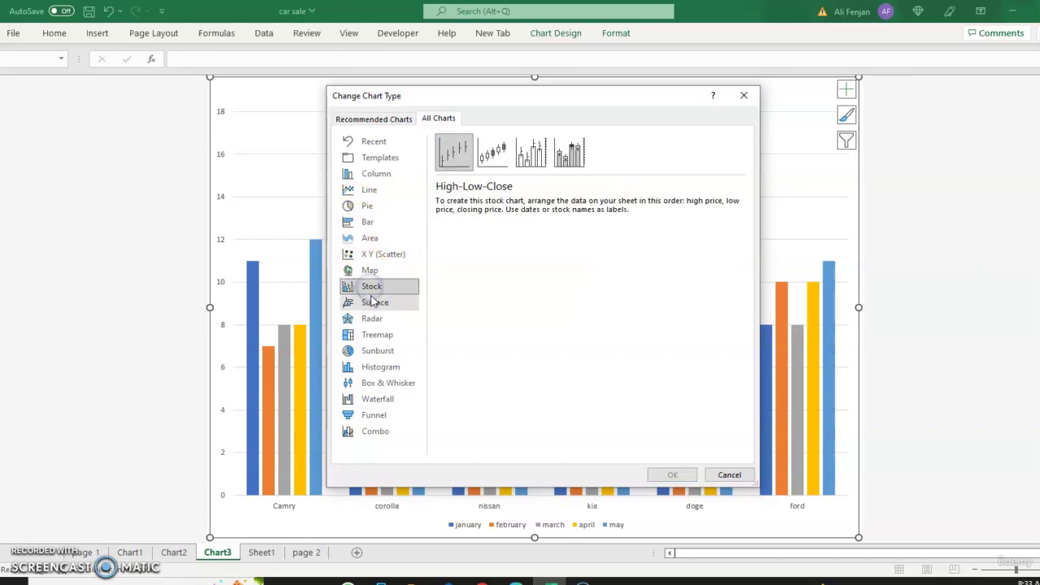
click(376, 301)
click(373, 319)
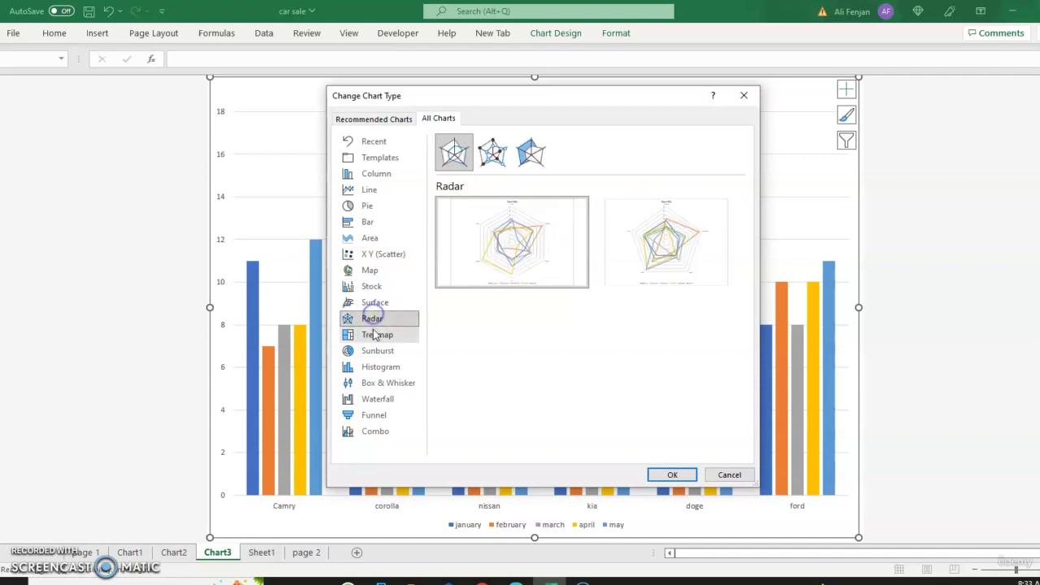
click(376, 336)
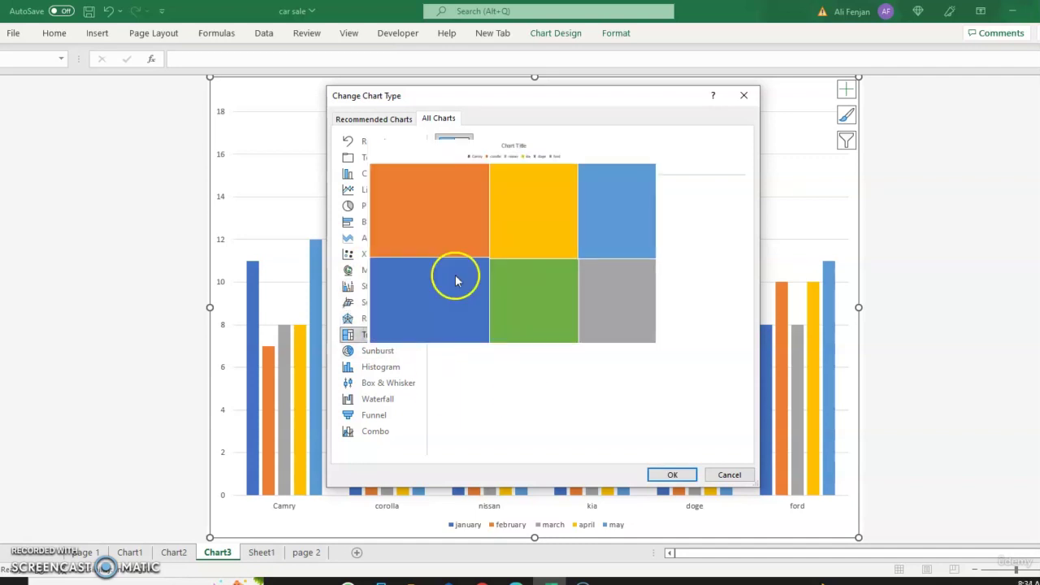
click(743, 96)
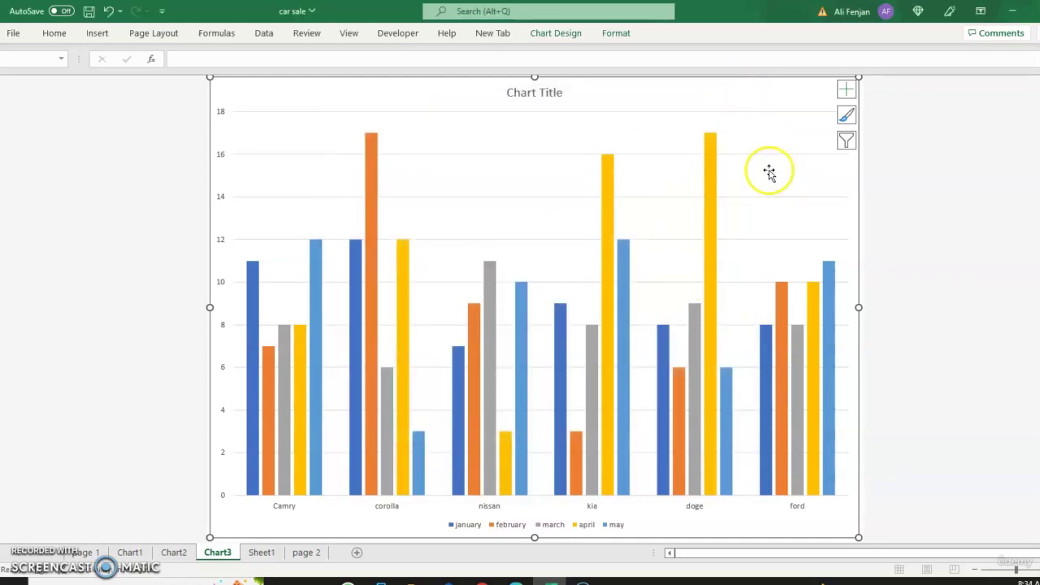
Step: Look over the colorful and monochromatic palettes available for the chart without applying one
click(567, 39)
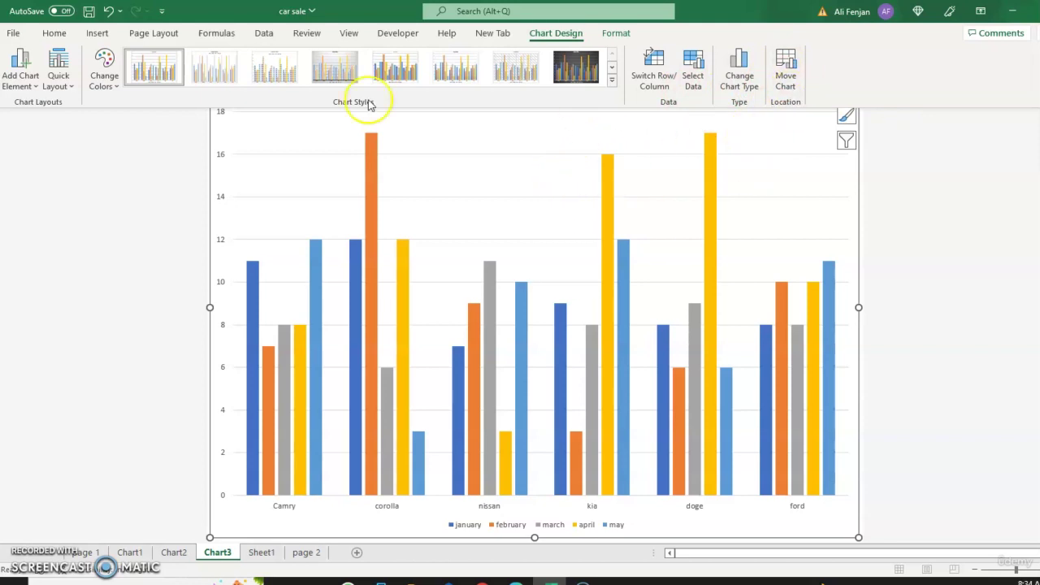
click(105, 71)
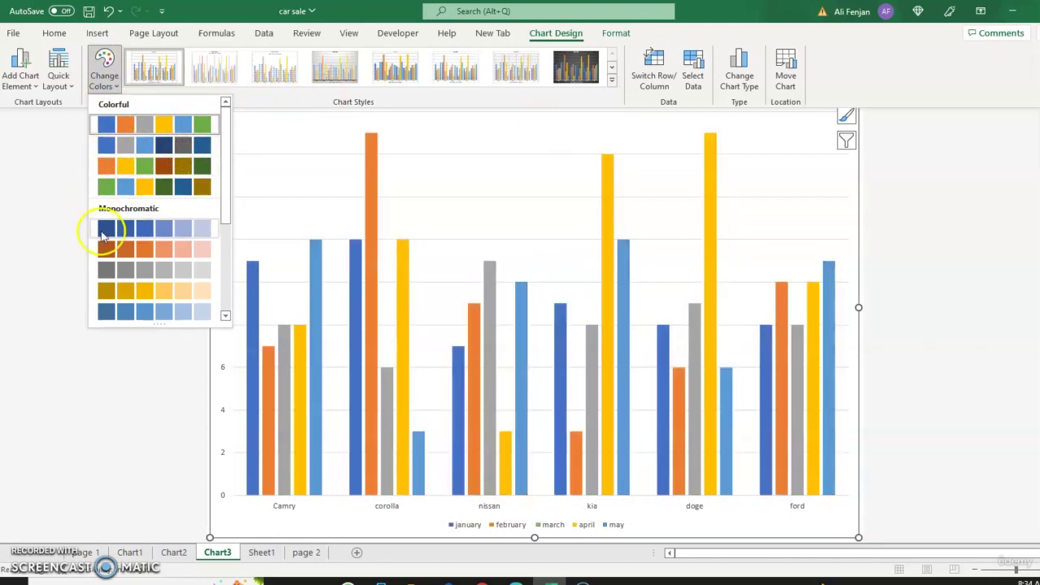
click(498, 227)
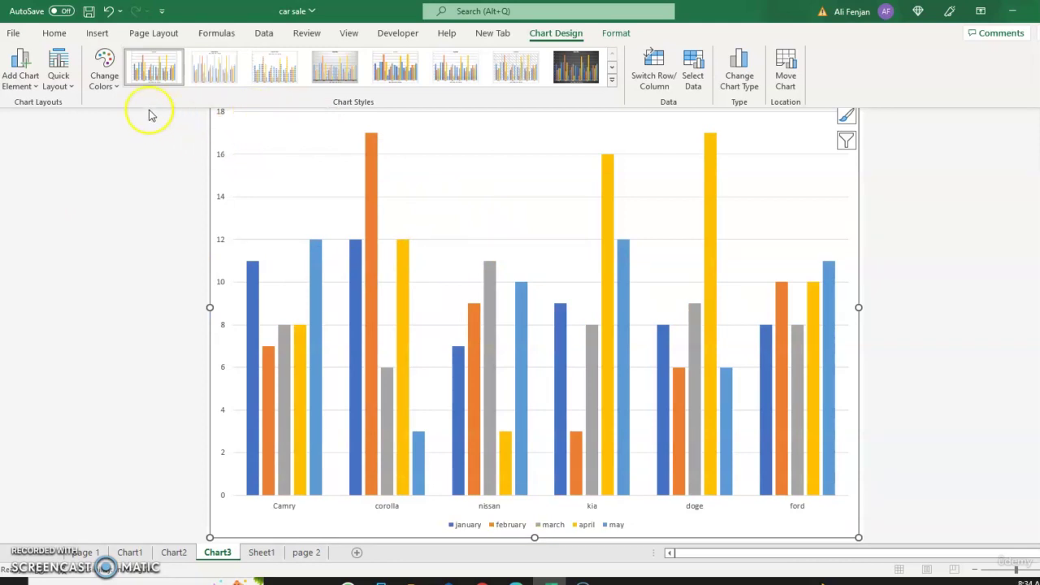
Step: Examine the chart elements that can be added, including the options for axes, axis titles and the chart title
click(20, 78)
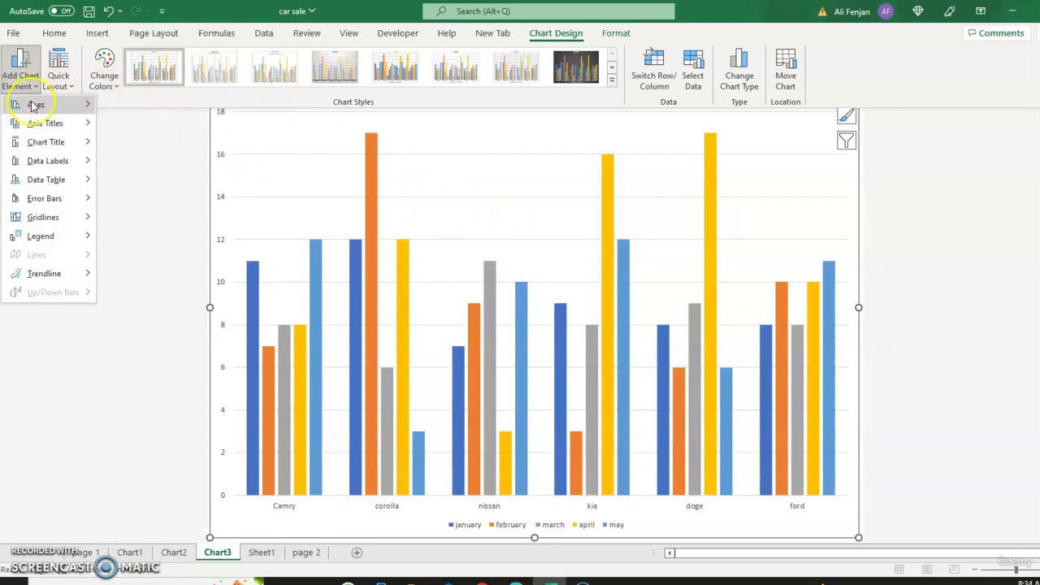
click(451, 257)
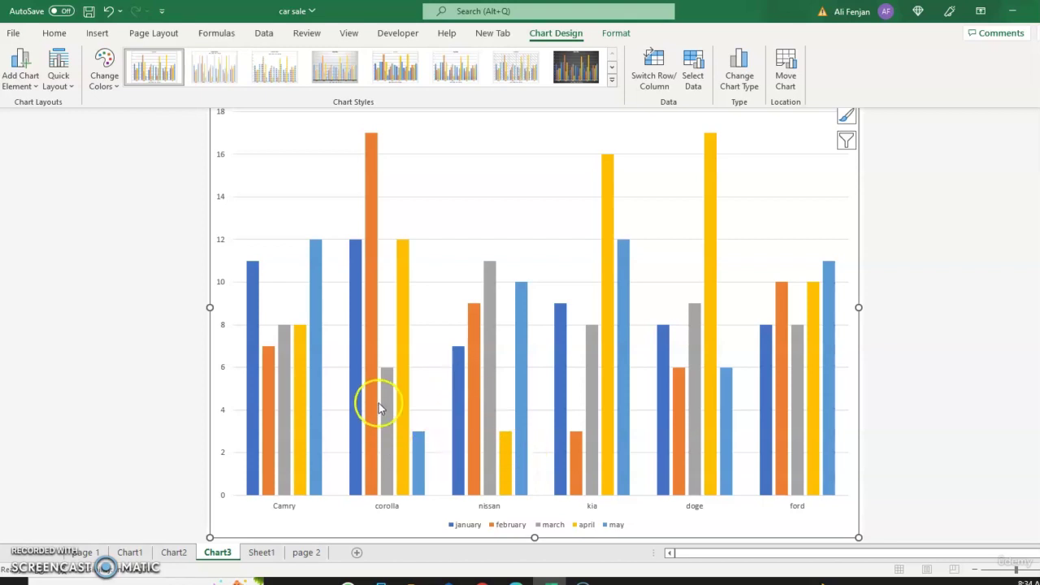
click(16, 80)
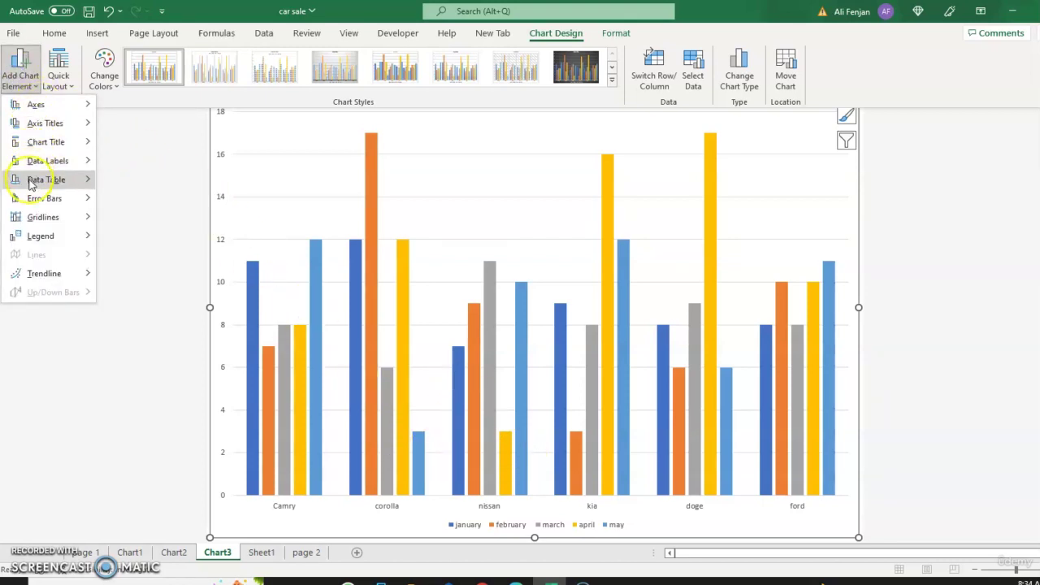
mouse_move(44, 110)
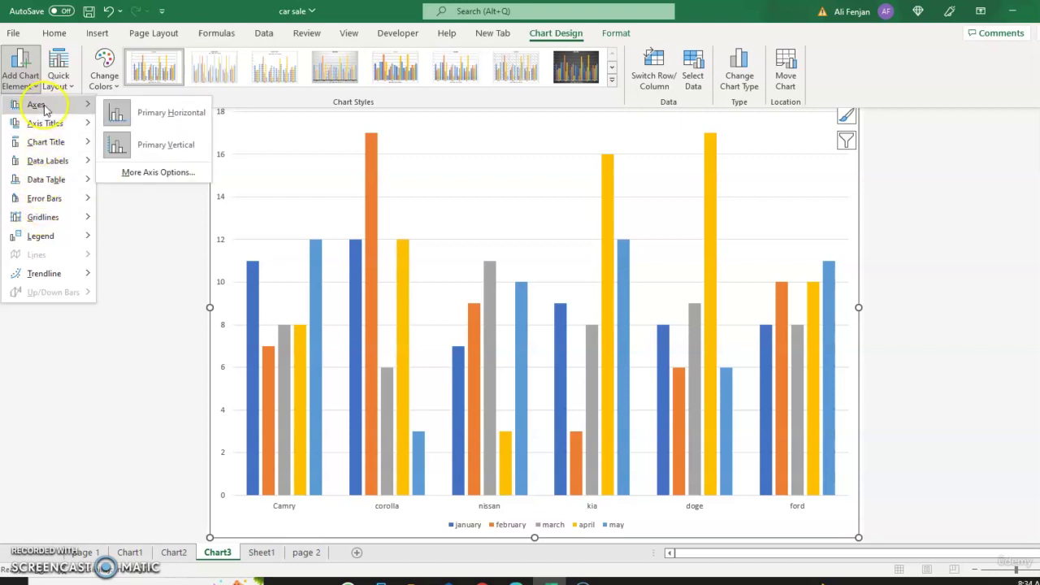
mouse_move(45, 130)
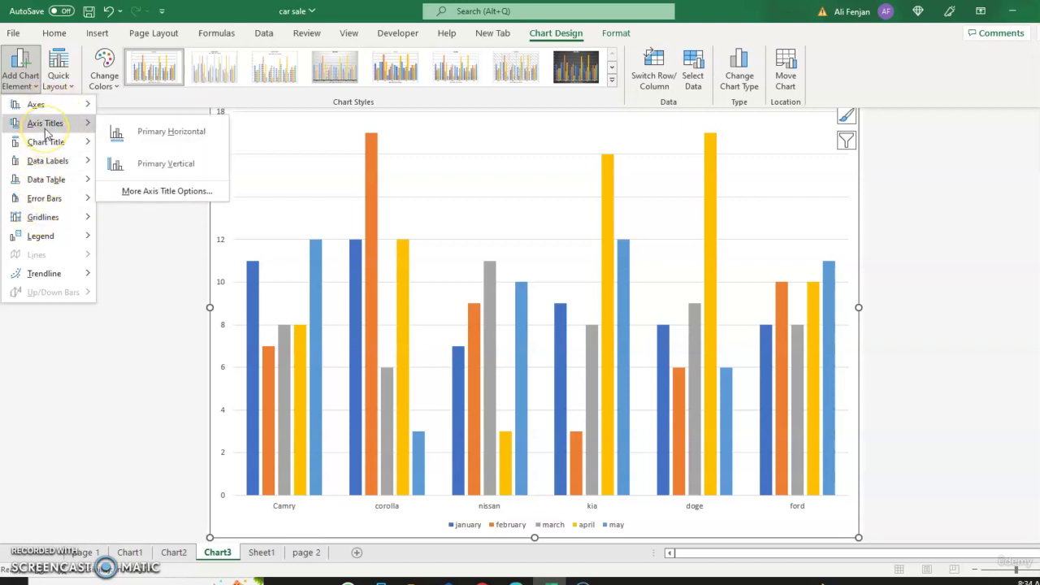
mouse_move(42, 152)
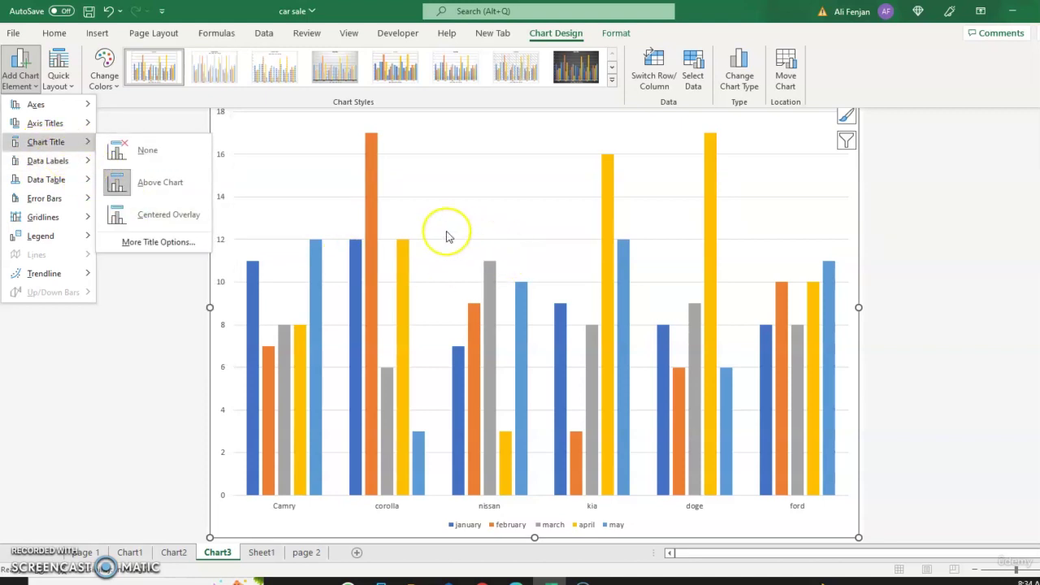
click(487, 231)
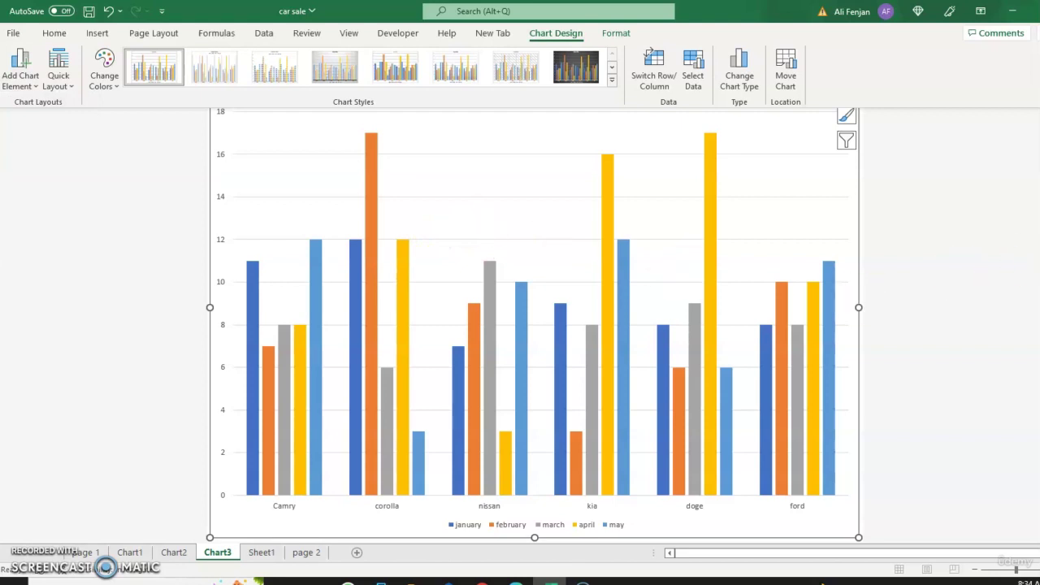
Step: Draw a small filled rounded rectangle on the chart, directly above corolla's february column
click(647, 157)
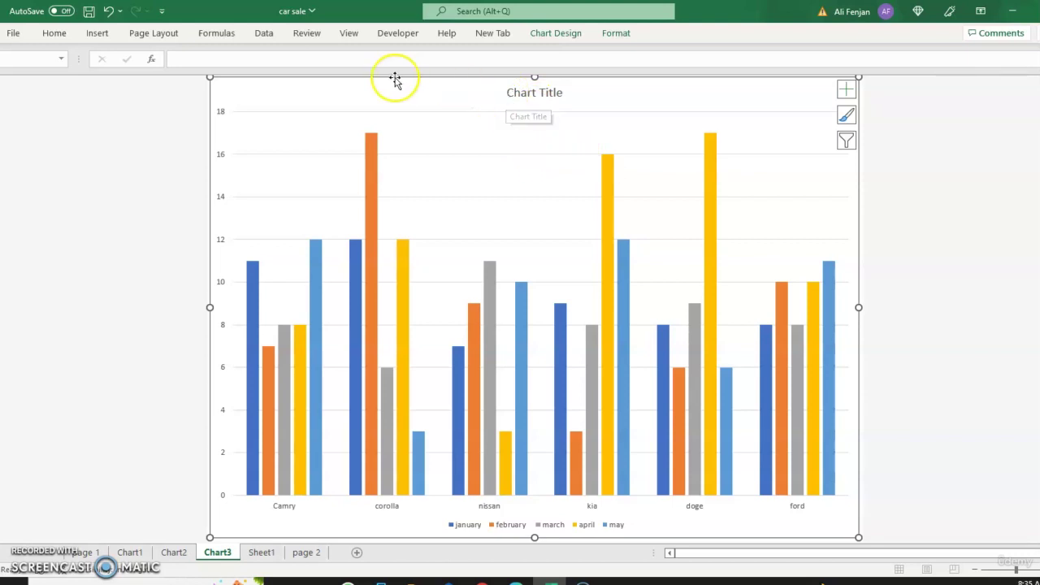
click(97, 34)
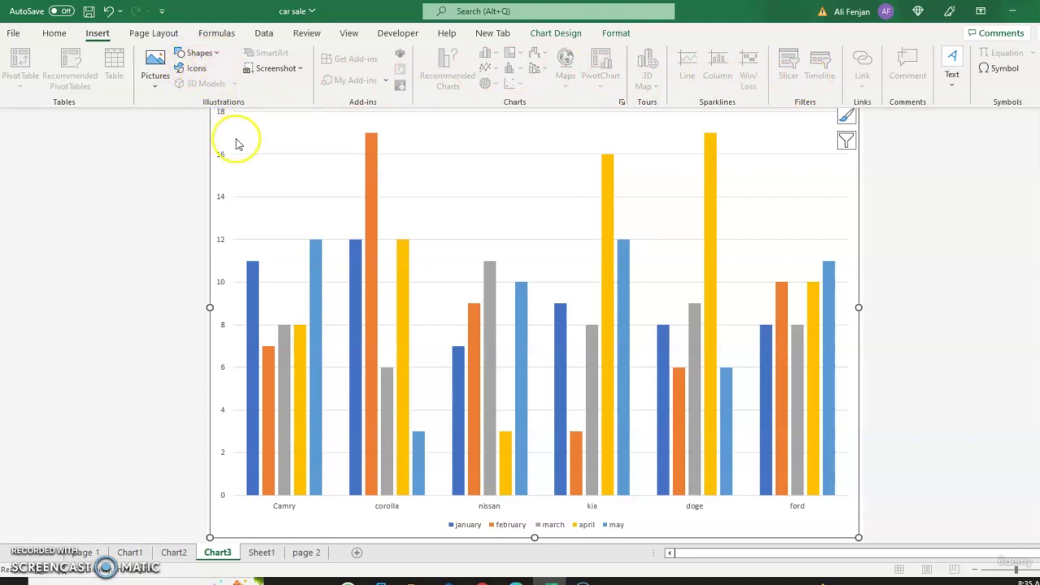
click(216, 55)
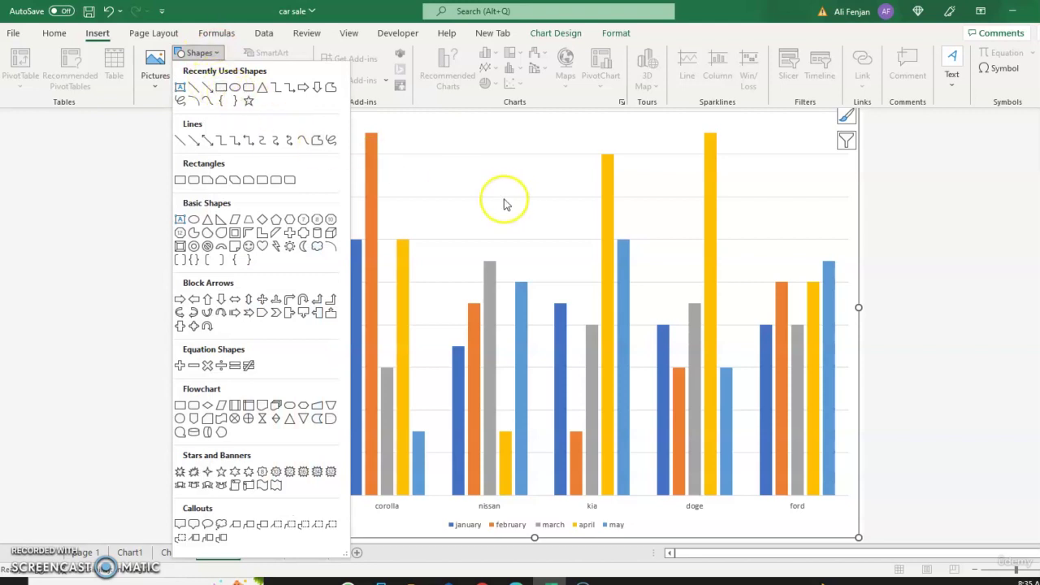
click(244, 88)
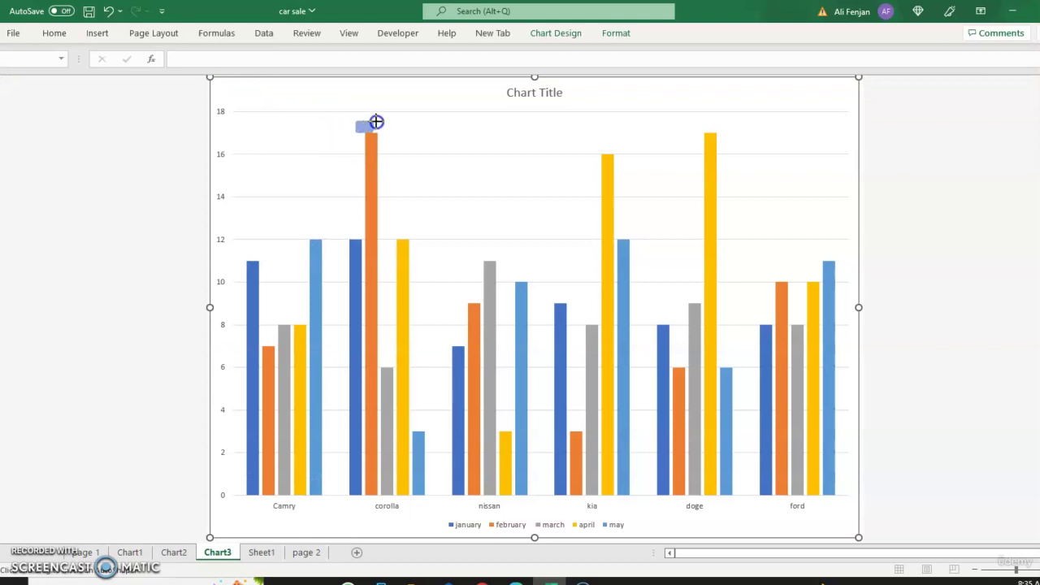
drag(376, 122, 394, 107)
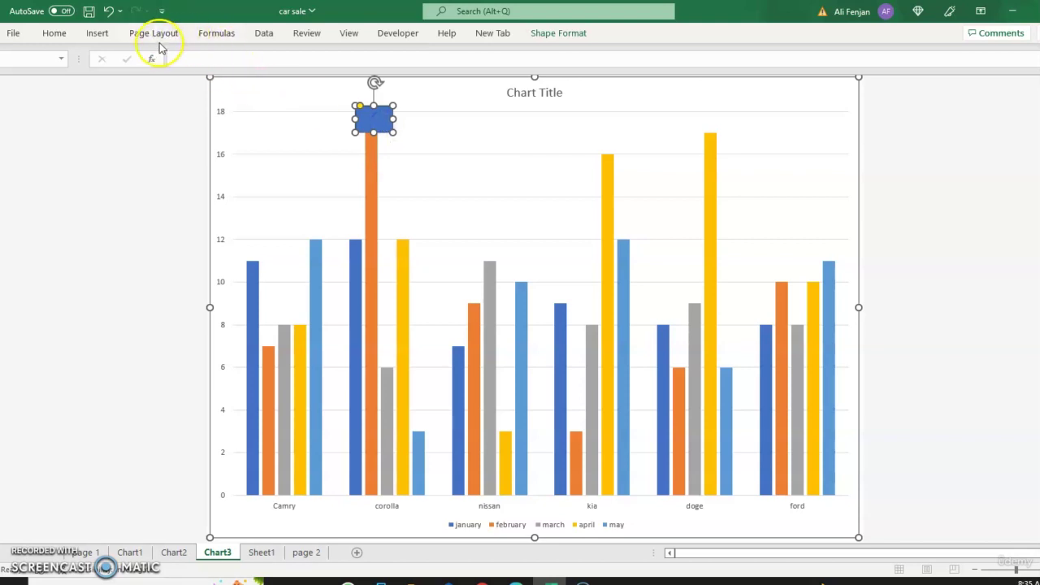
click(52, 34)
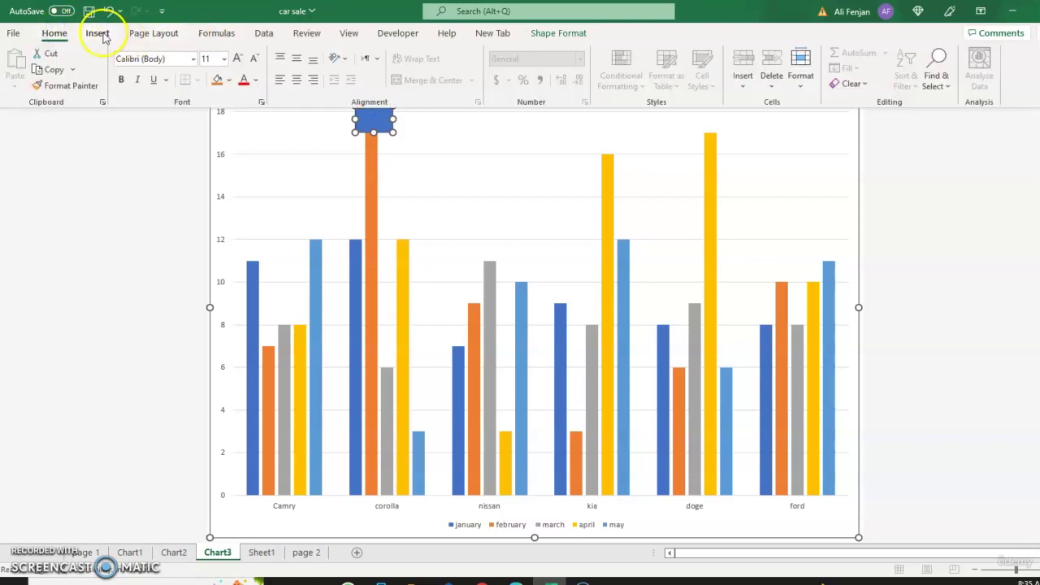
click(97, 34)
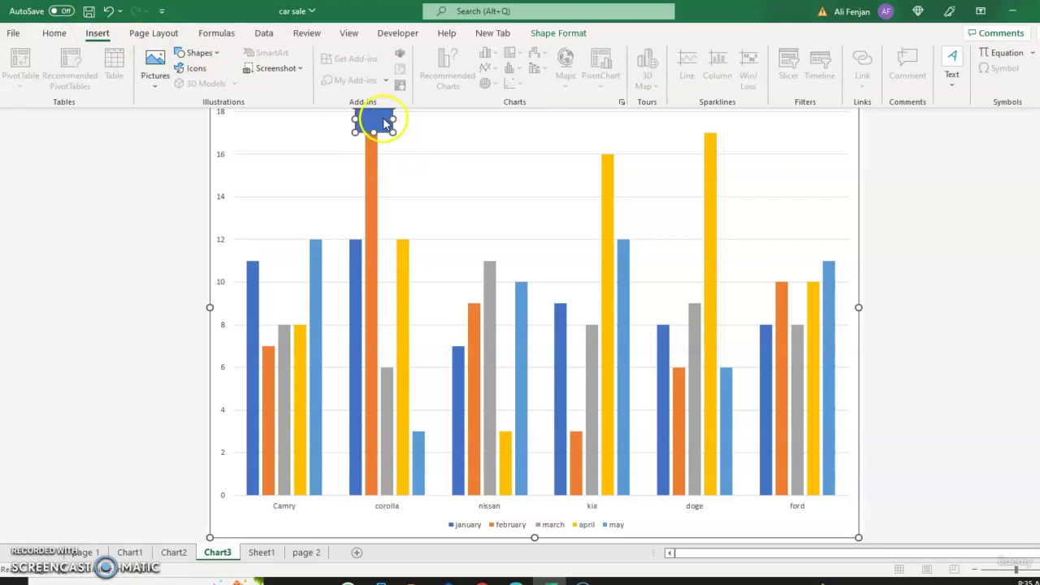
click(381, 120)
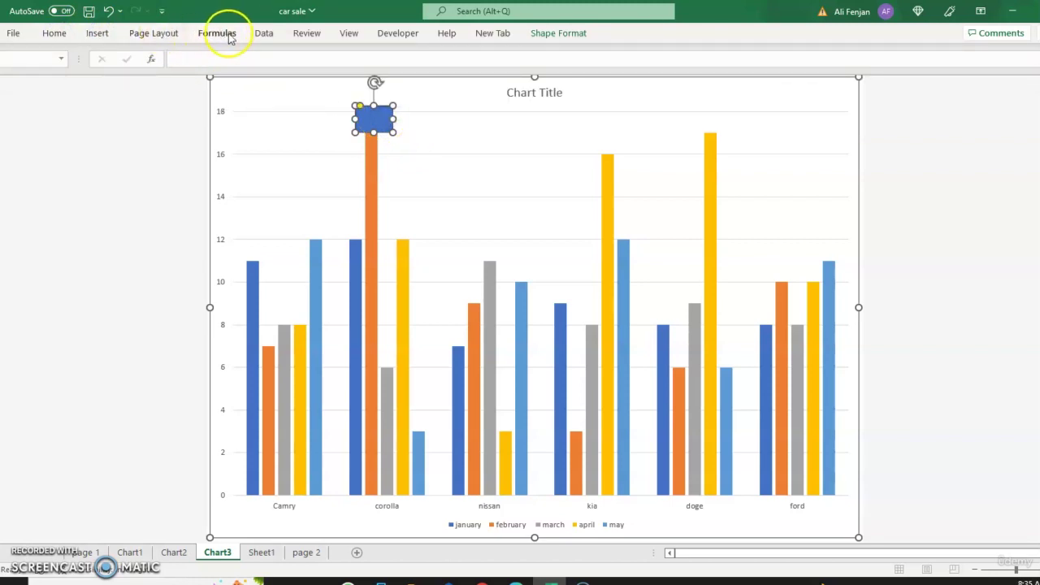
click(304, 35)
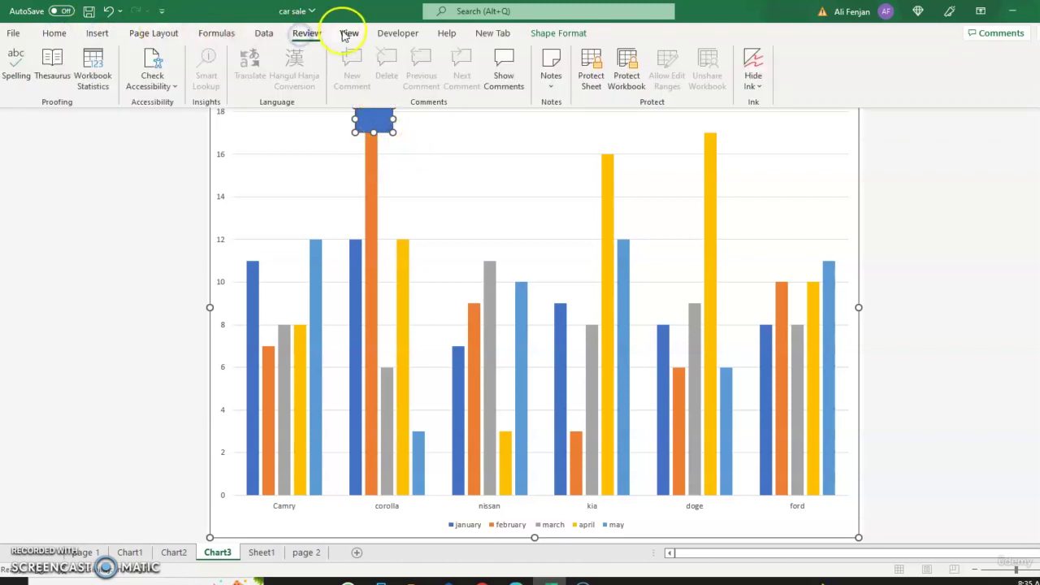
click(348, 34)
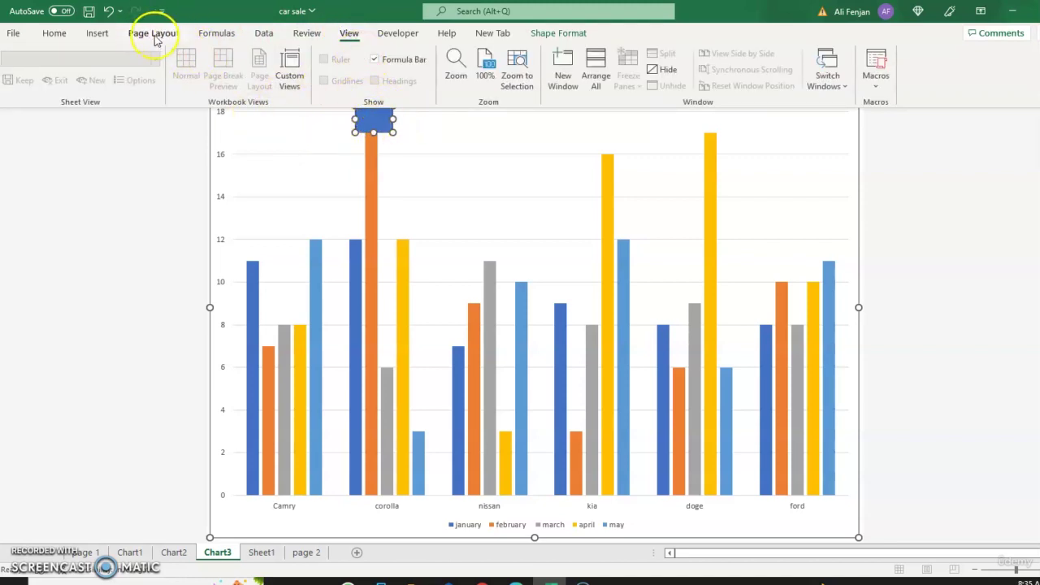
click(54, 36)
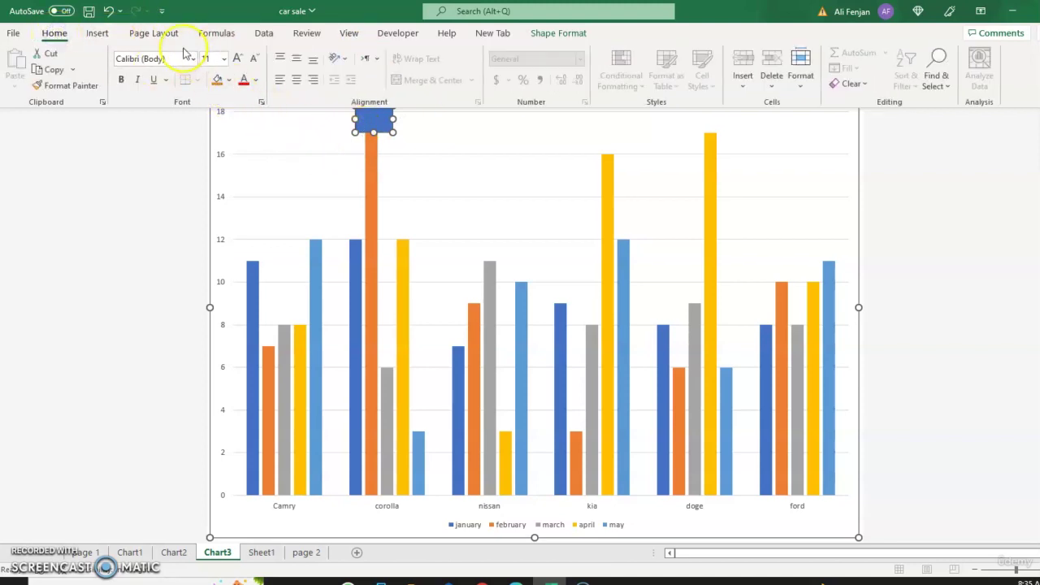
click(97, 33)
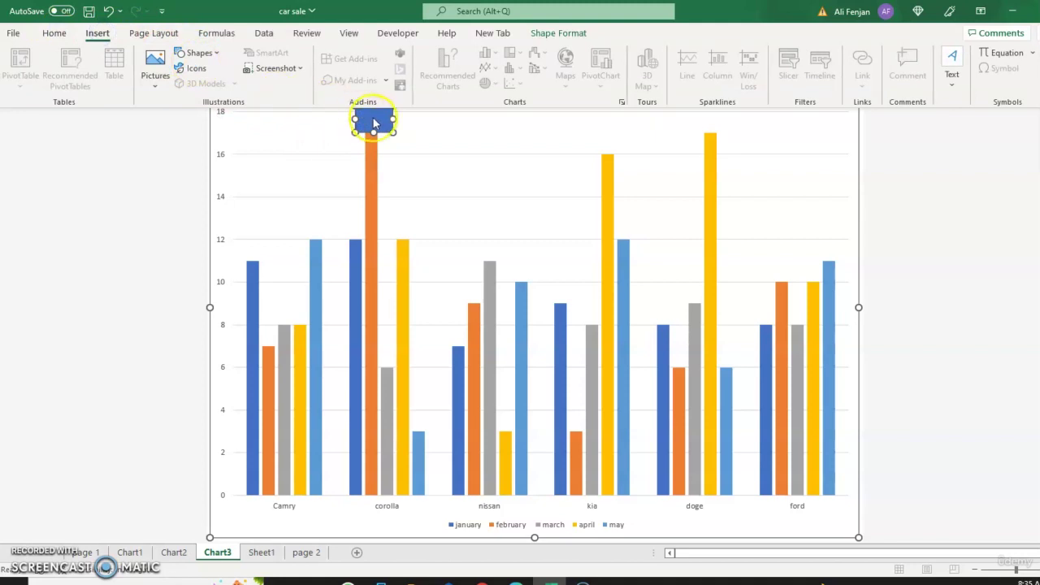
click(373, 121)
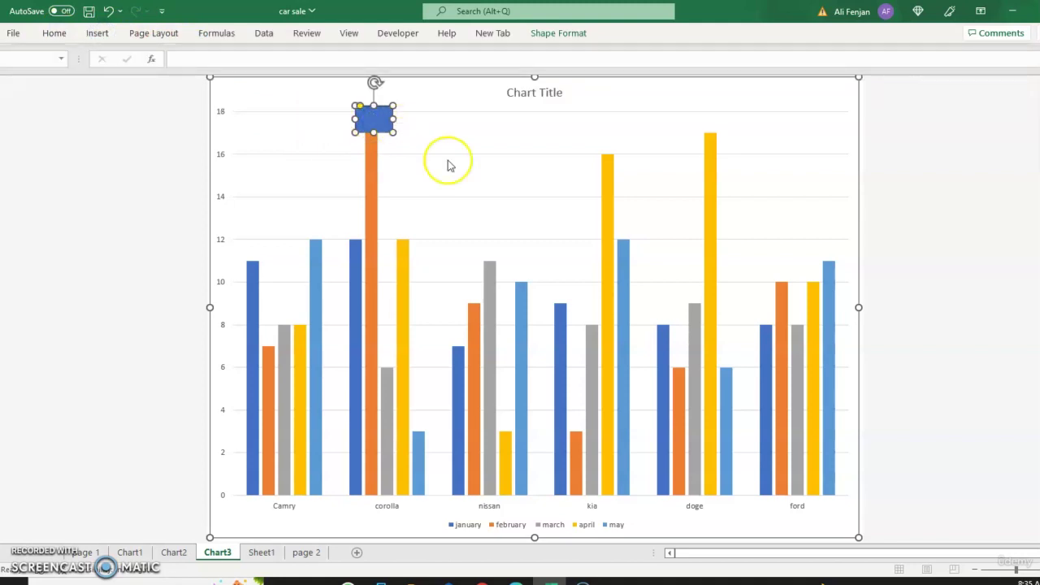
click(472, 175)
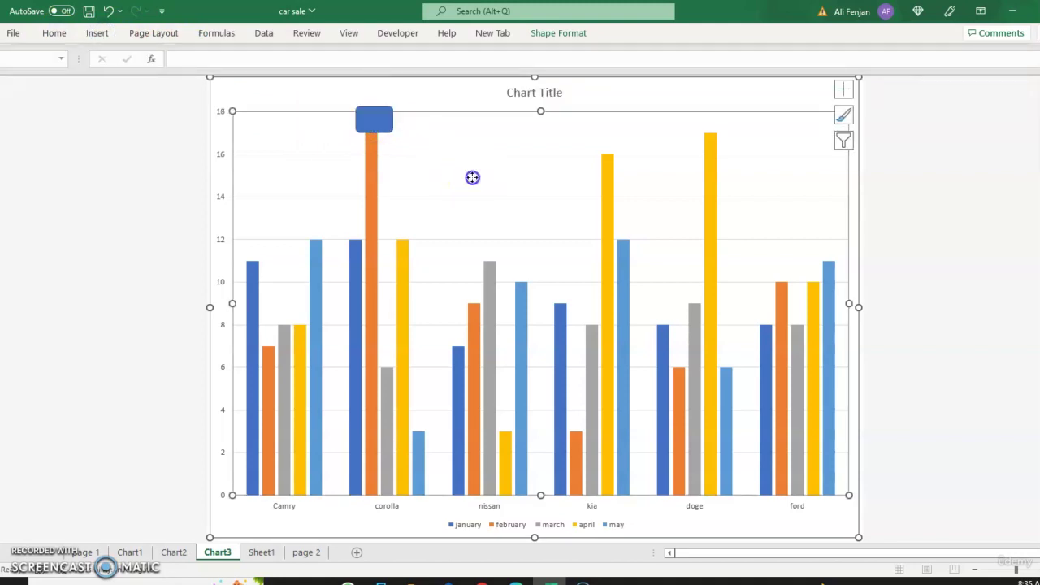
click(522, 94)
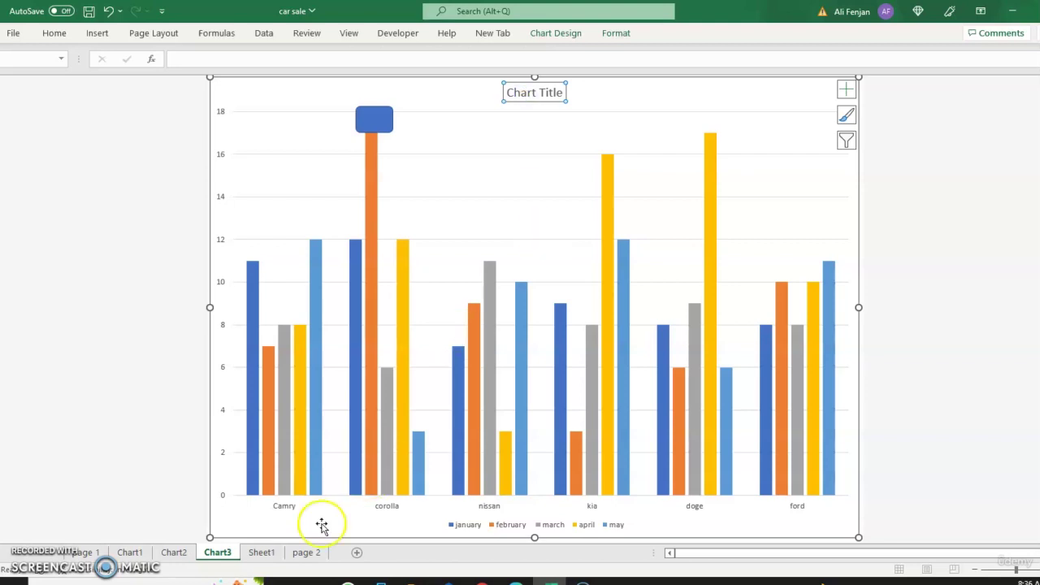
Step: Enter the heading "car sale" in cell E4 of Sheet1, above the sales table
click(261, 554)
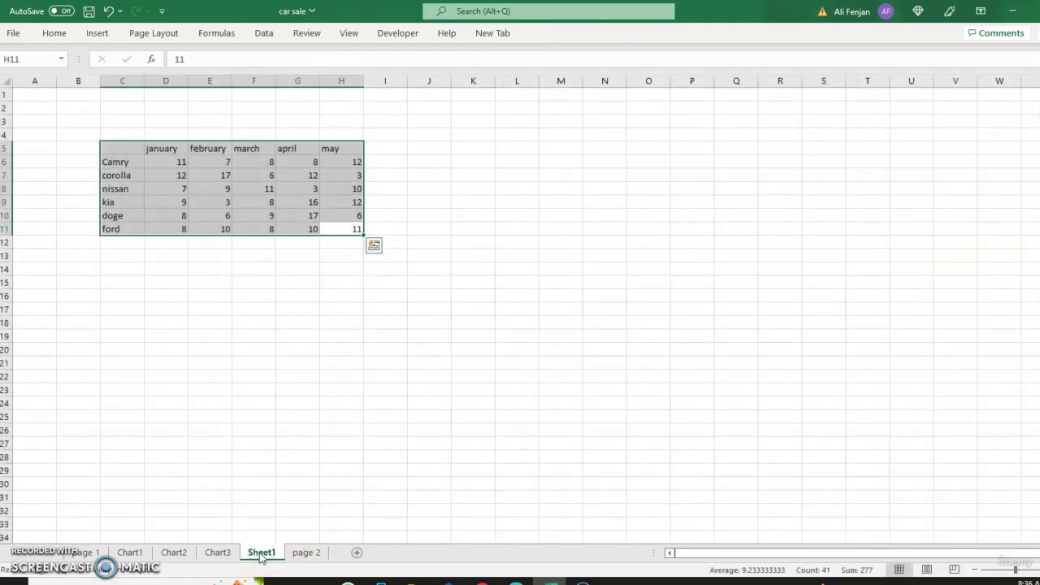
click(204, 130)
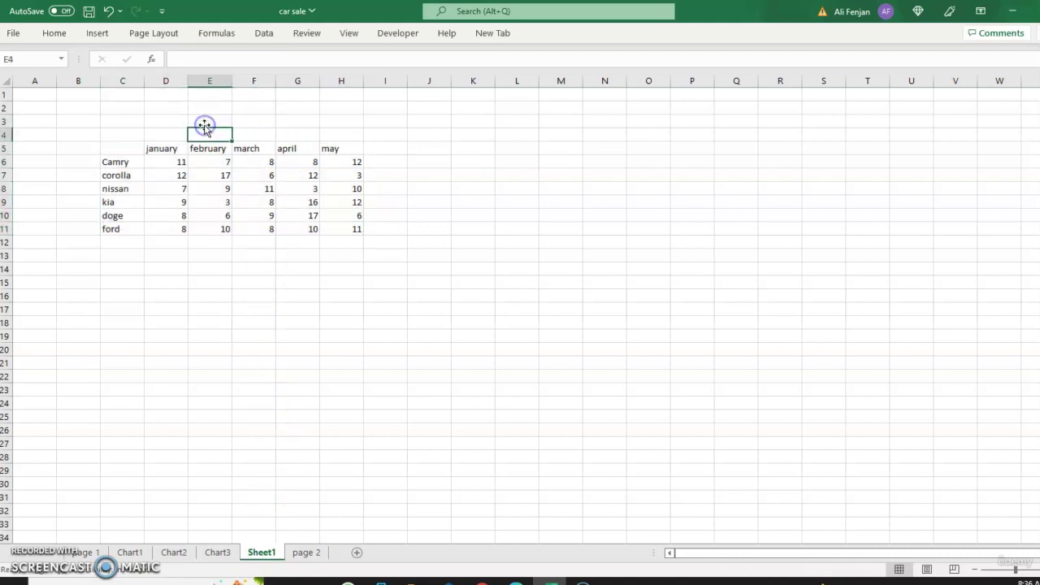
text(car sale)
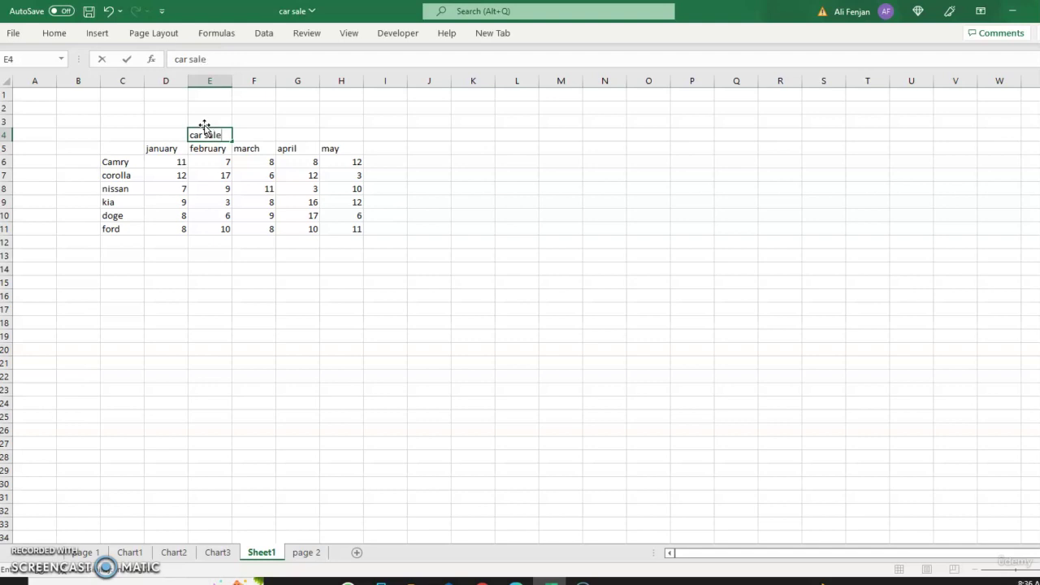
click(213, 309)
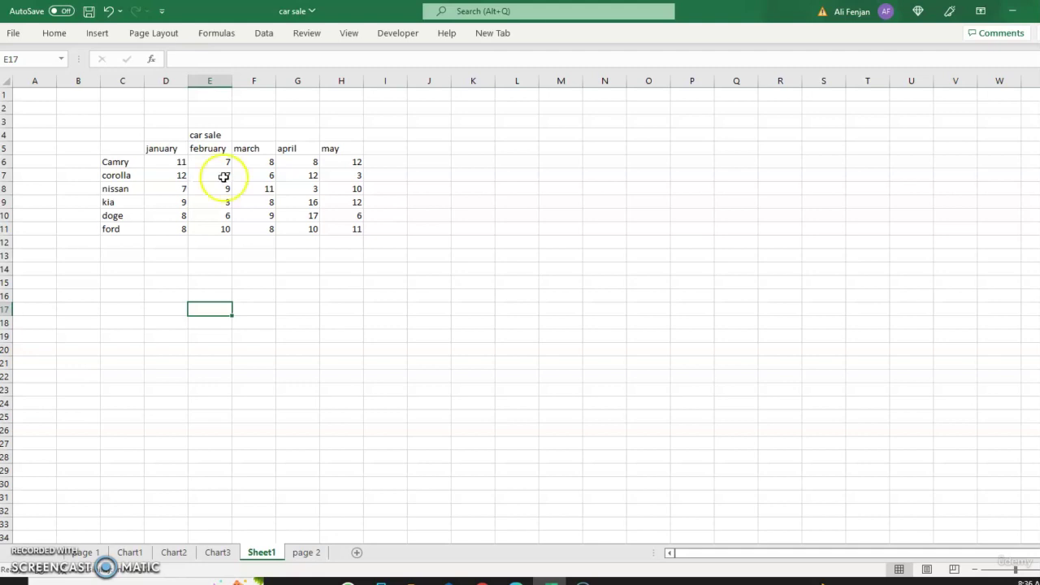
Step: Return to the Chart3 sheet with the car sales column chart
click(230, 552)
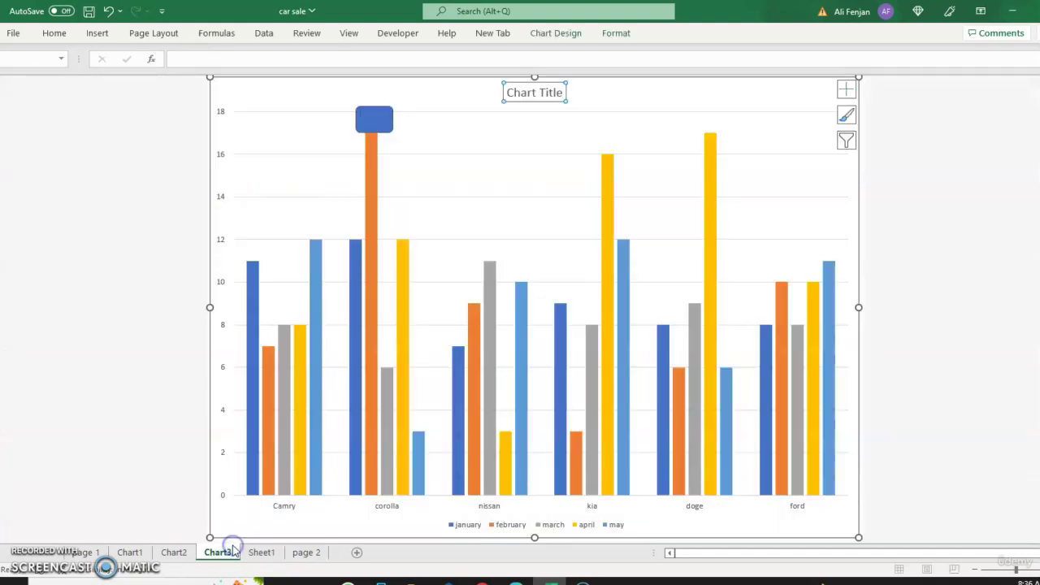
click(184, 553)
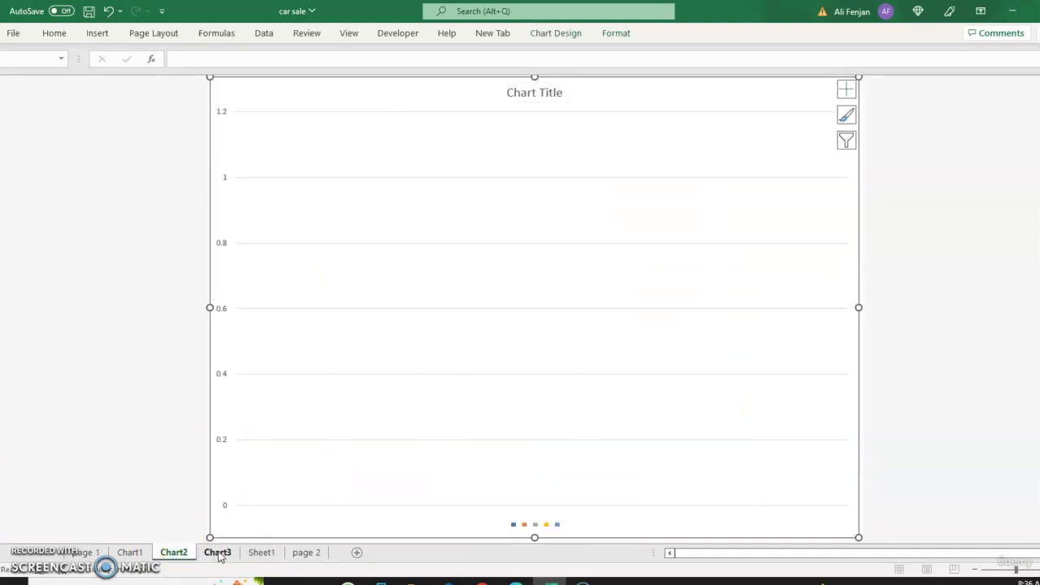
click(218, 553)
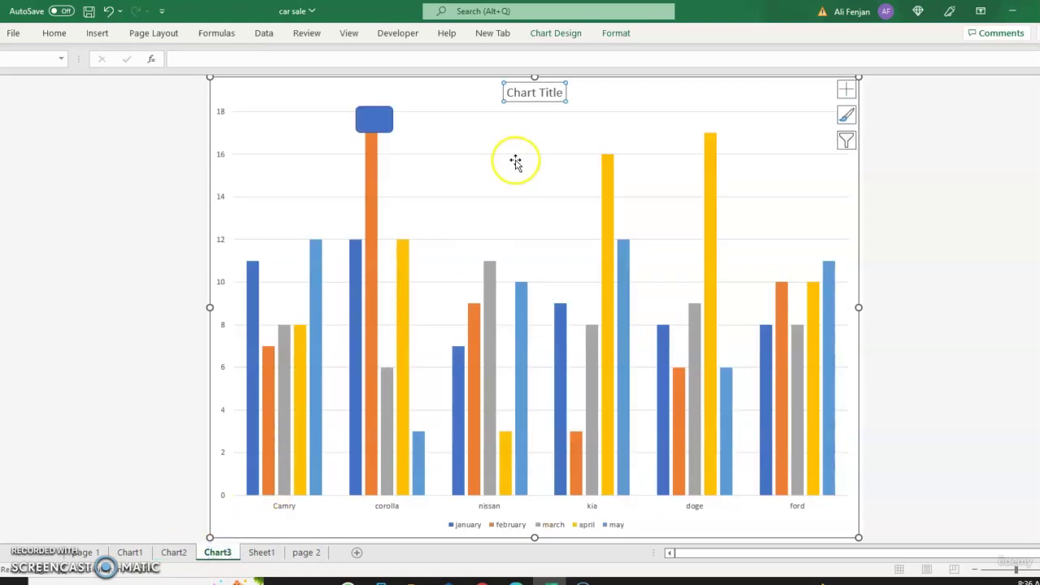
click(535, 95)
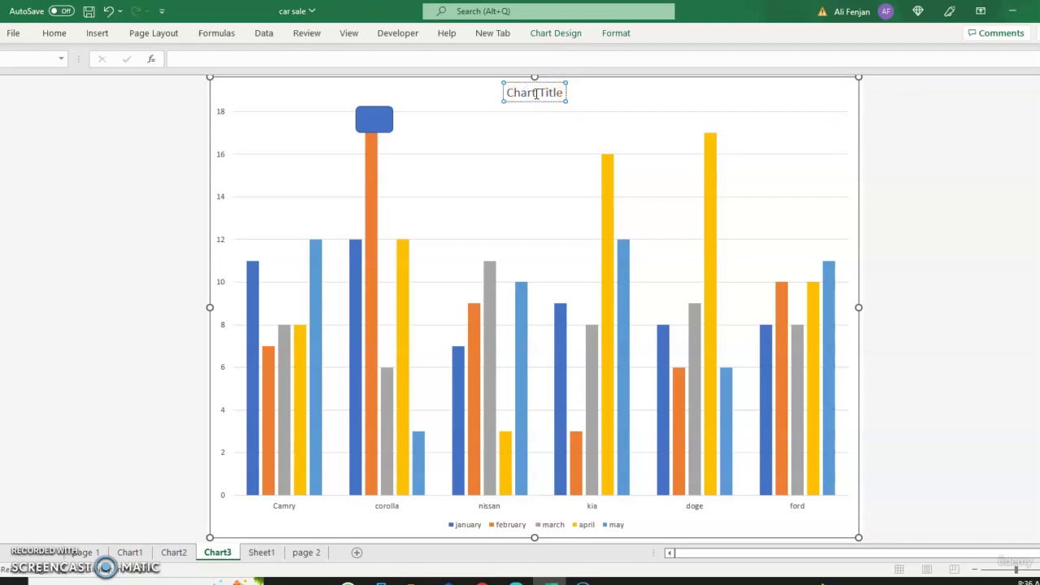
text(=)
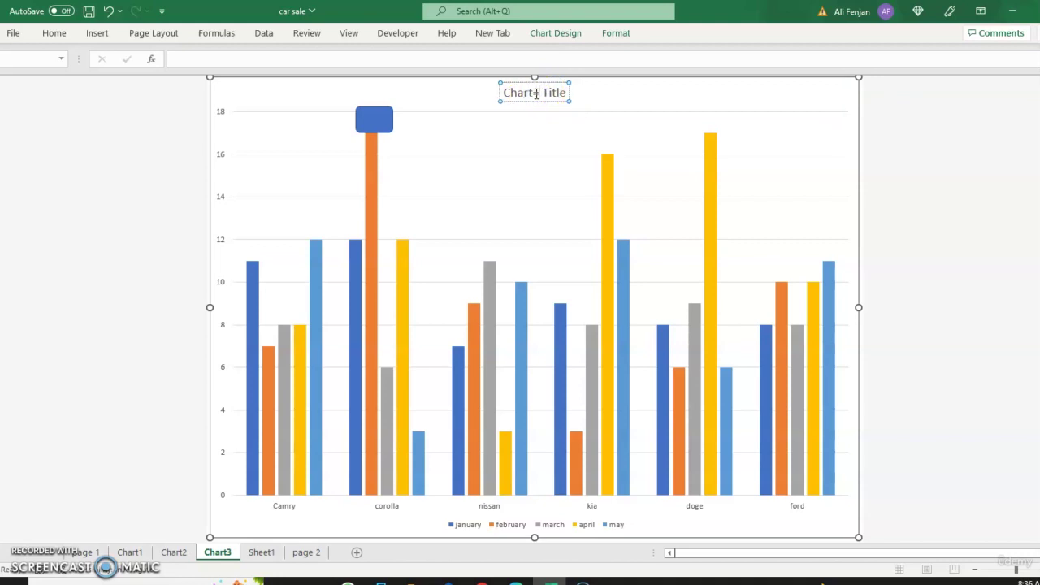
key(BackSpace)
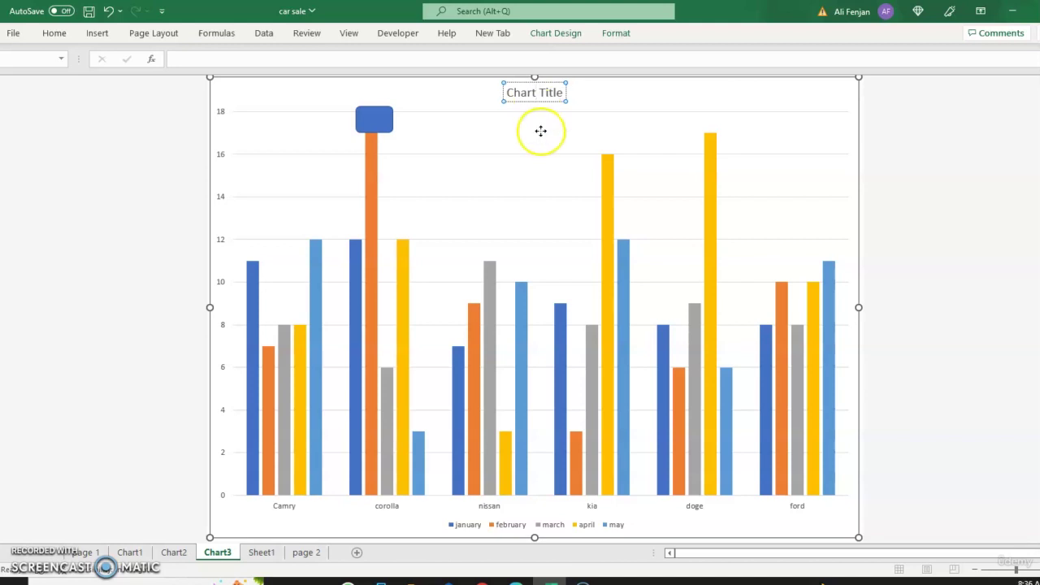
click(539, 130)
Step: Link the chart title to the "car sale" heading in cell E4 of Sheet1 with the formula =Sheet1!E4
click(553, 85)
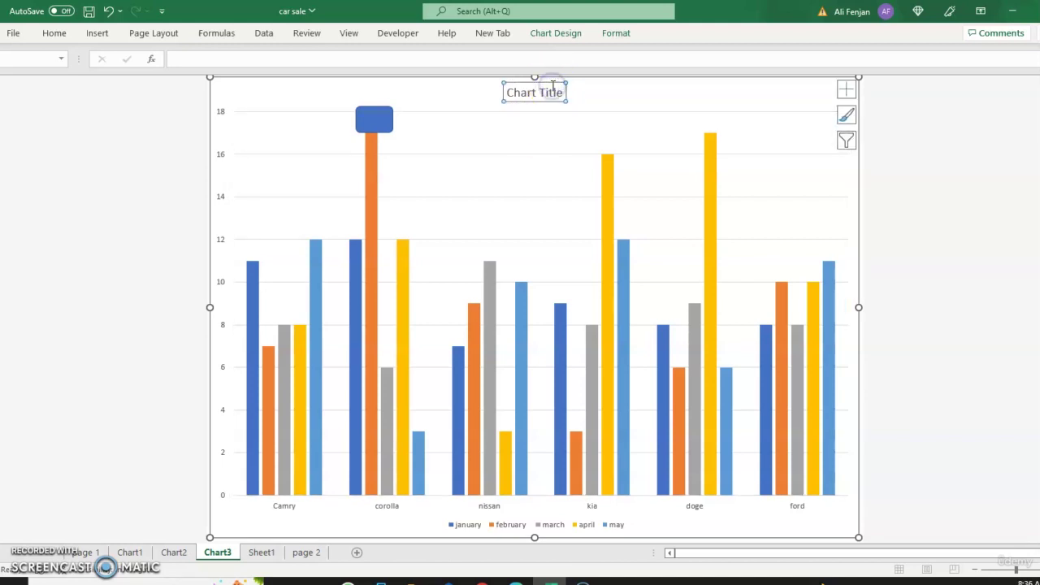
text(=)
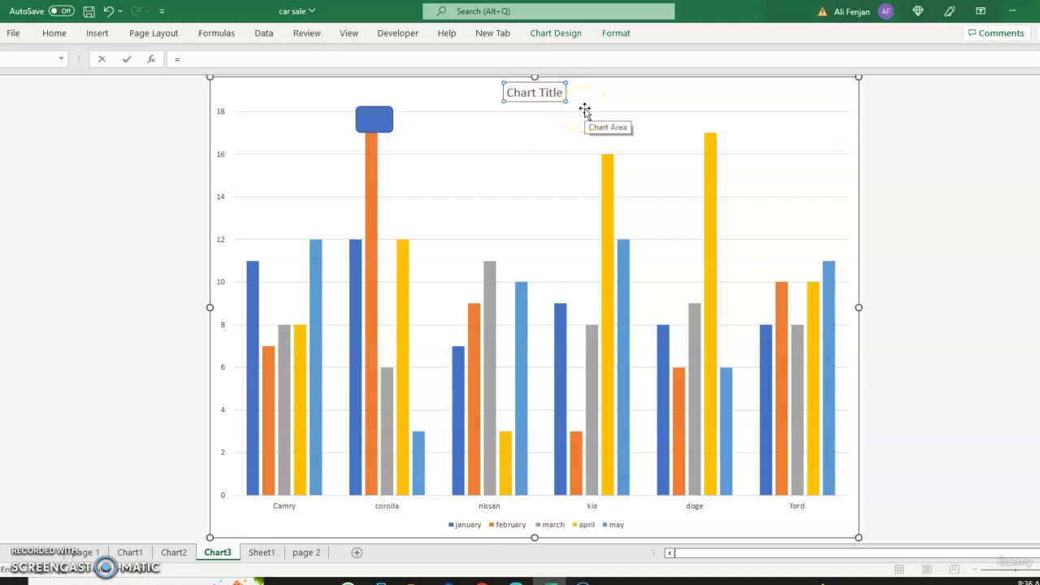
click(262, 552)
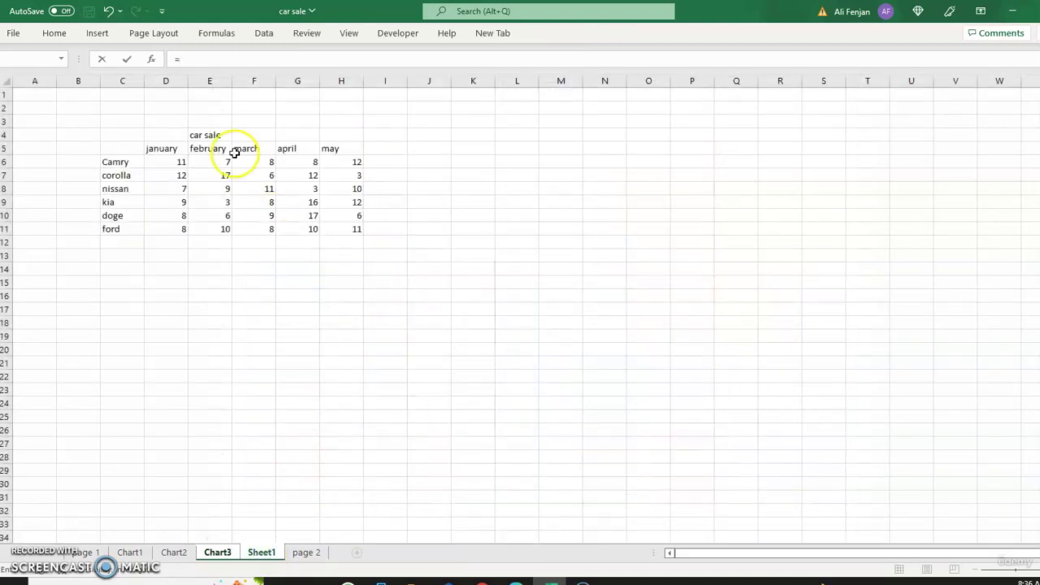
click(211, 136)
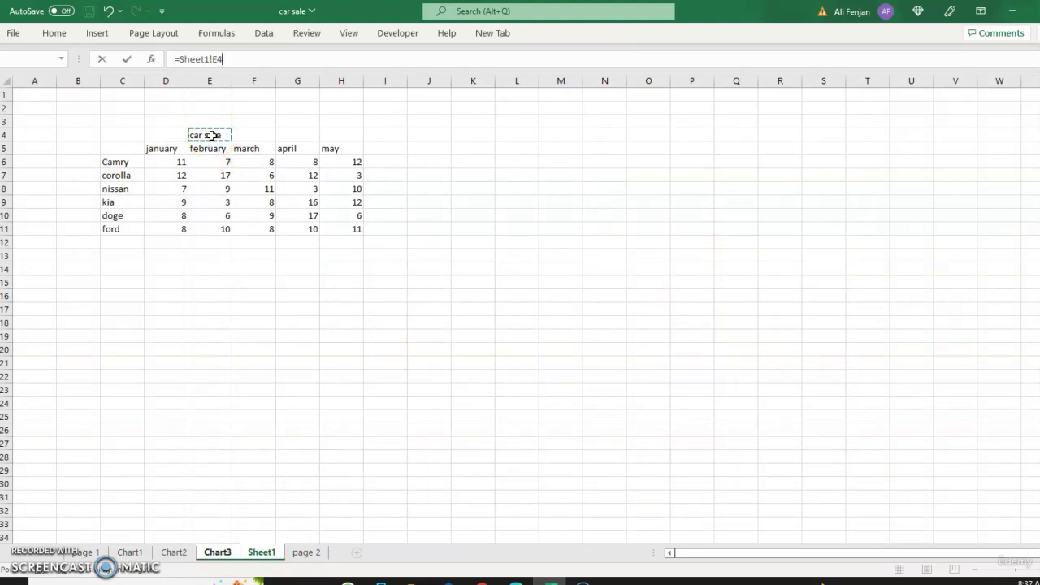
key(Return)
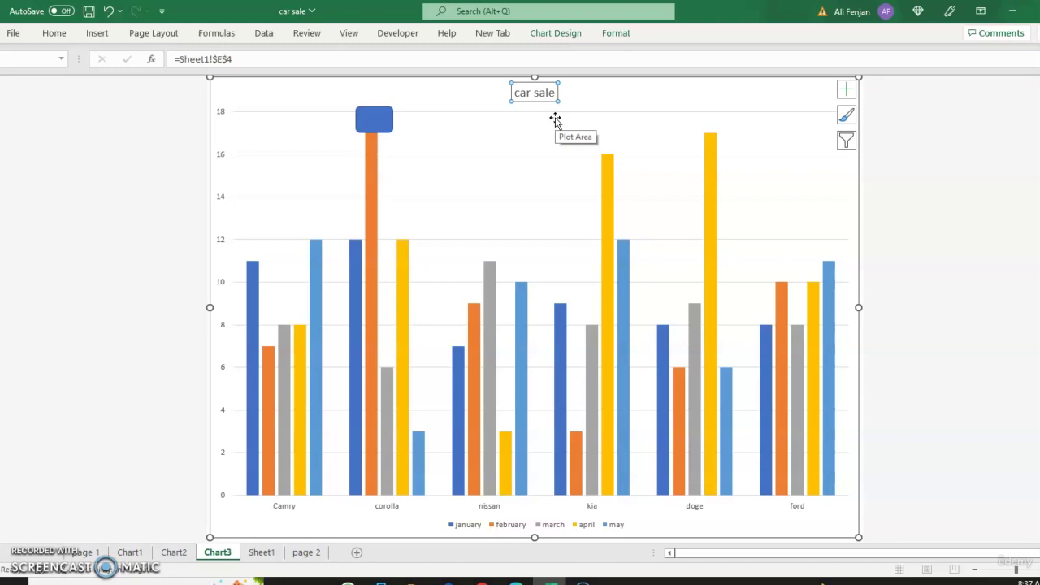
Step: Open the formatting options for the april data series and select only its kia column
click(370, 222)
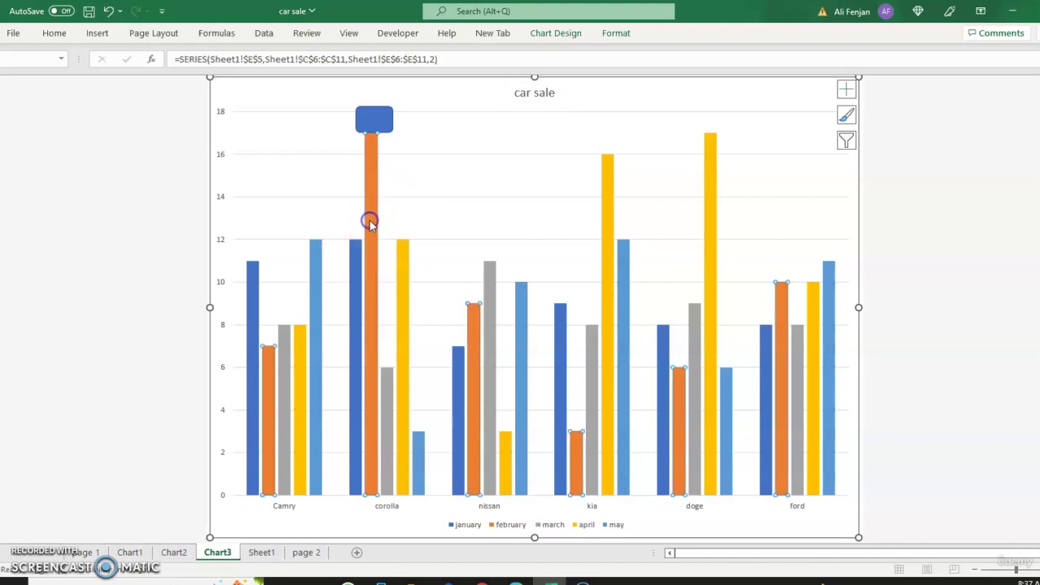
double_click(613, 195)
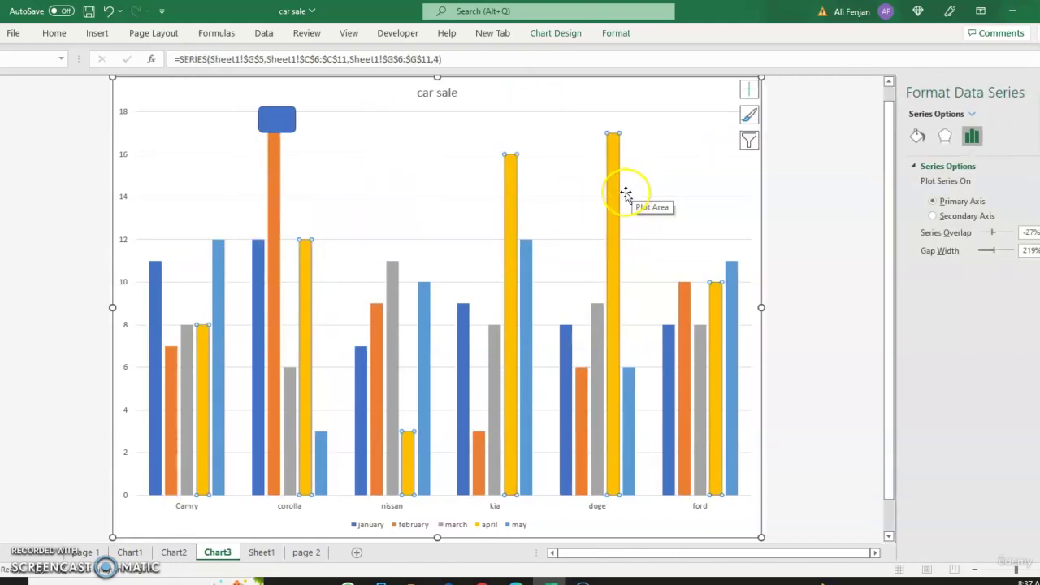
click(506, 189)
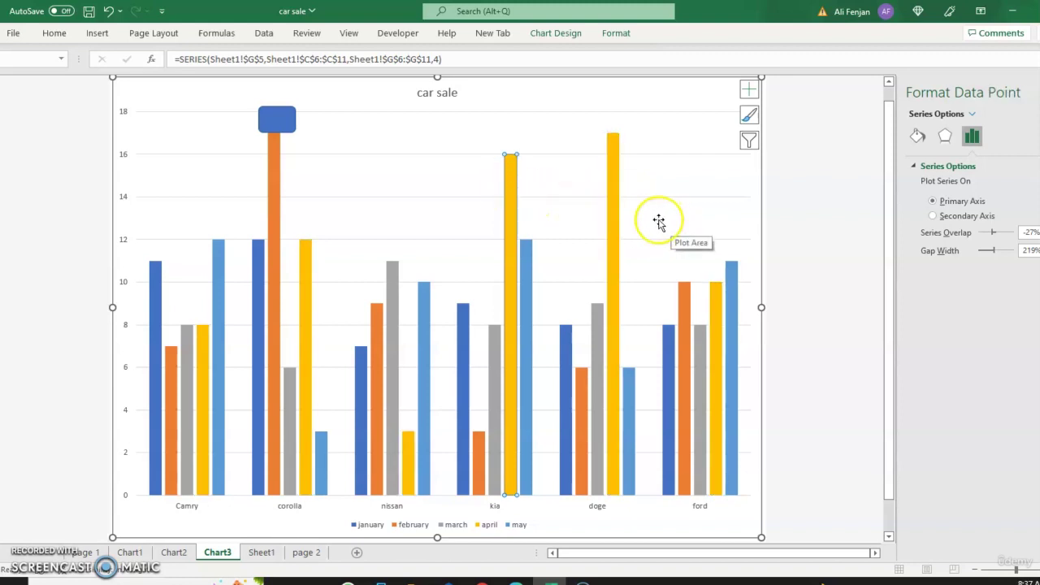
Step: Preview the available chart styles on the car sale column chart without applying one
click(749, 115)
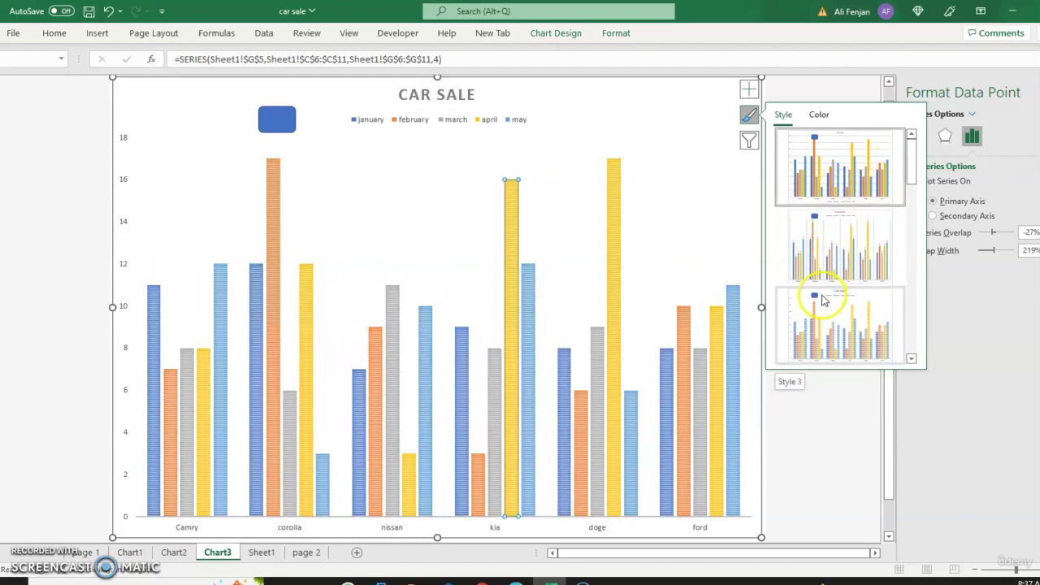
click(912, 360)
click(912, 360)
click(913, 360)
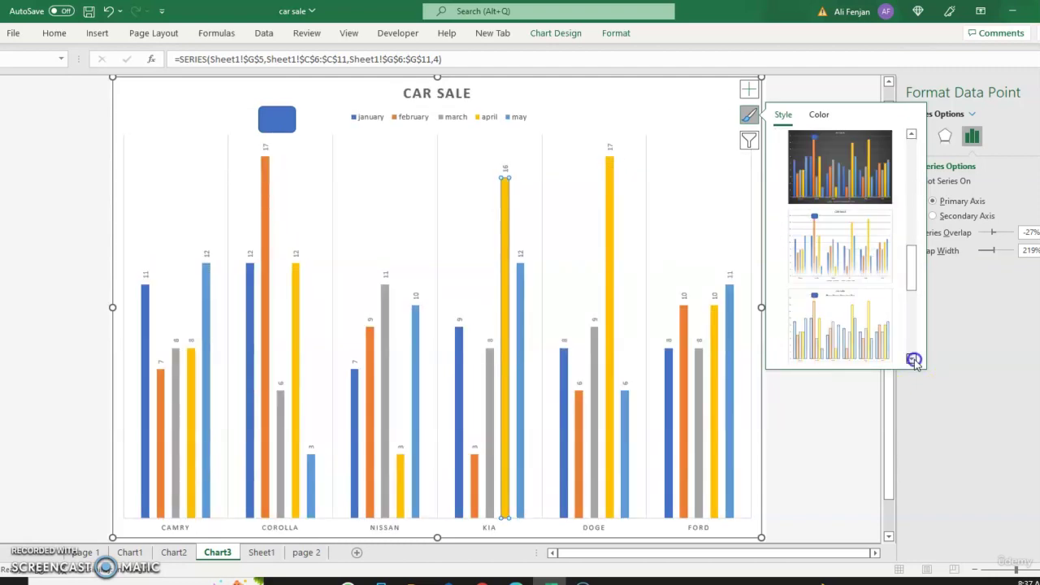
click(913, 360)
click(797, 252)
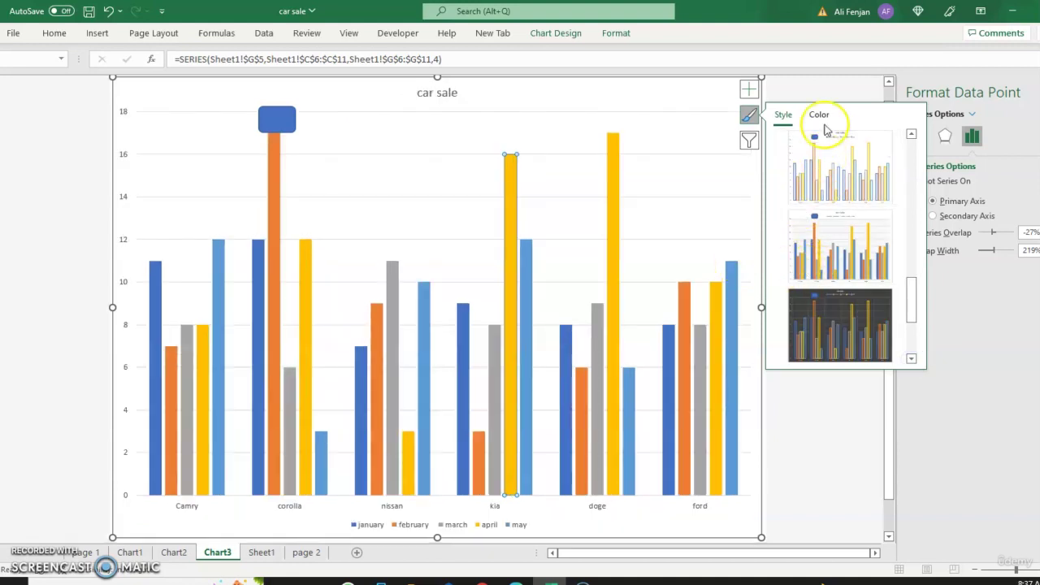
Step: Try Colorful Palette 4 on the chart's columns and switch back to the first colorful palette
click(820, 115)
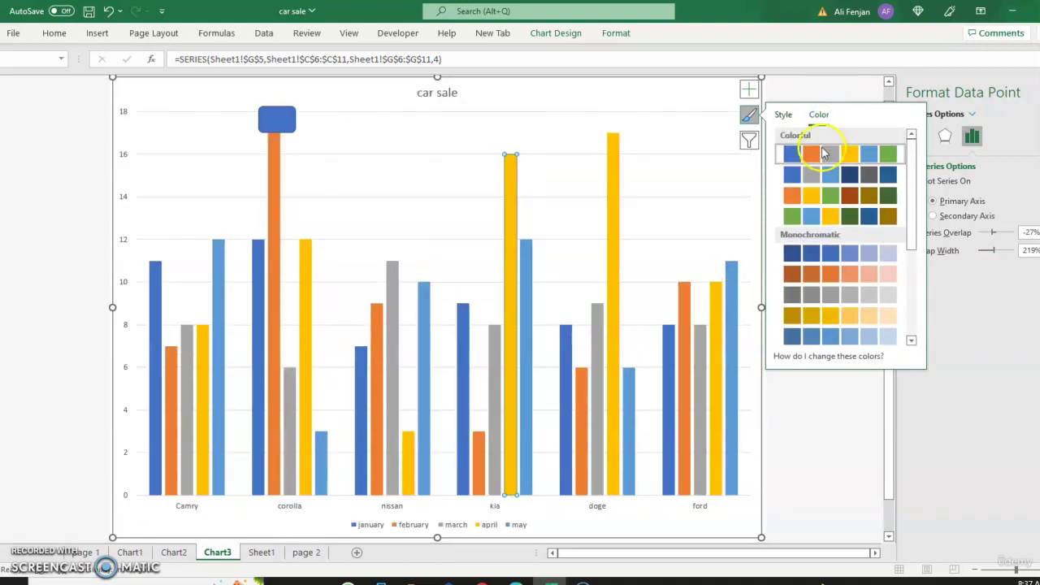
click(517, 181)
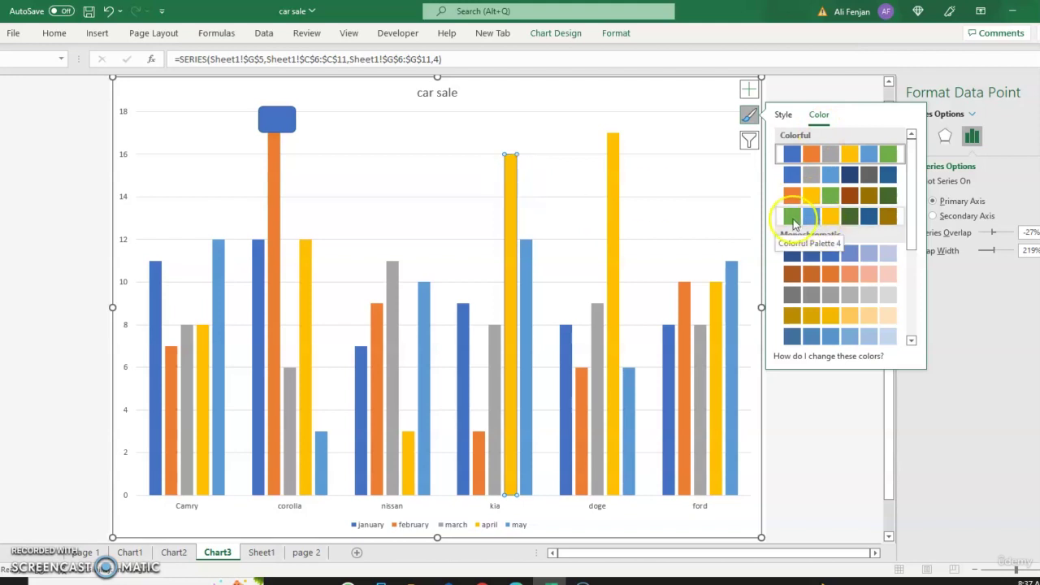
click(794, 218)
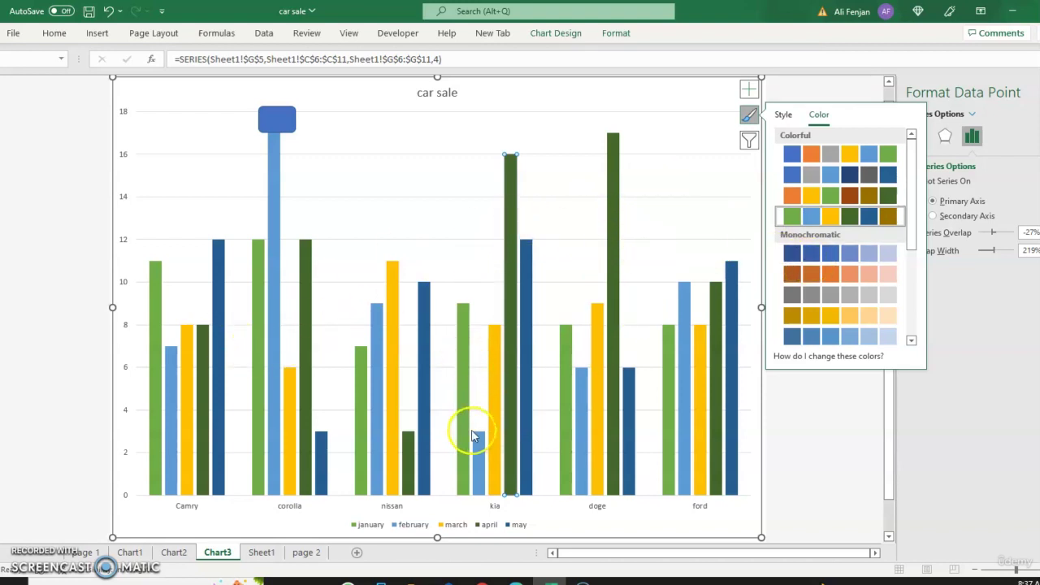
click(377, 358)
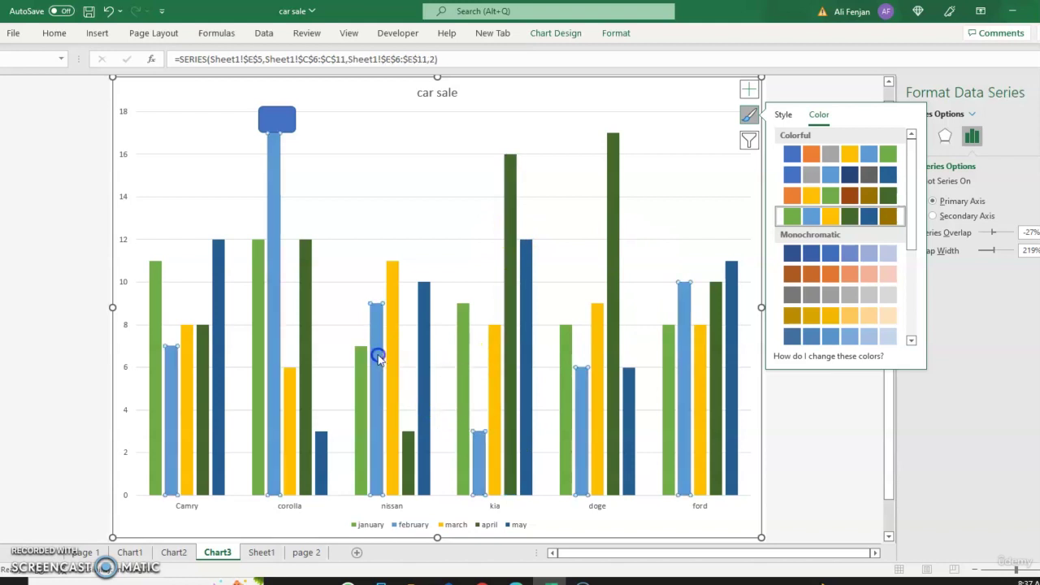
click(895, 159)
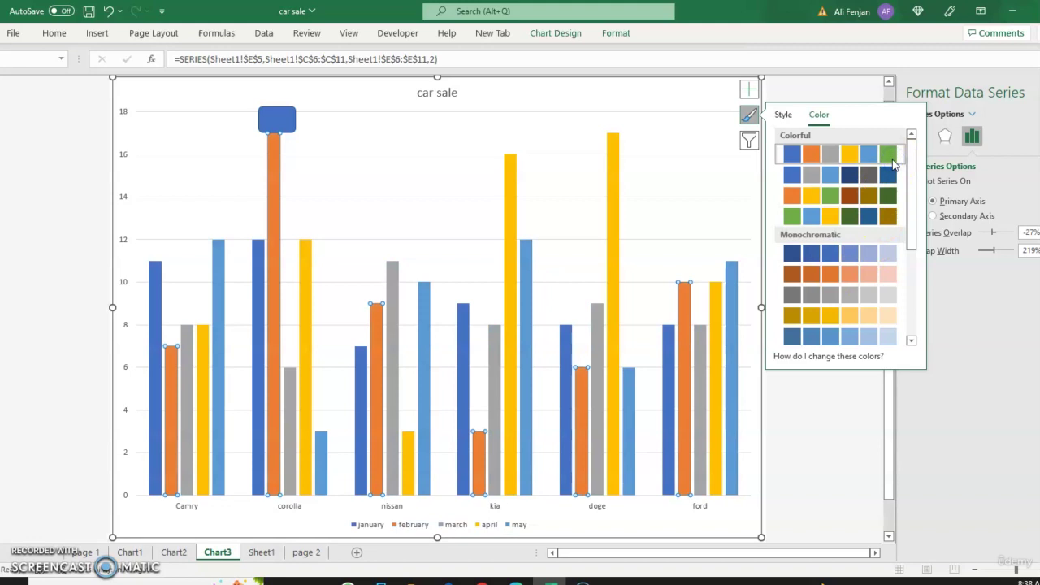
Step: Apply the third colorful palette, starting with orange, gold and green, to the chart's data series
click(373, 322)
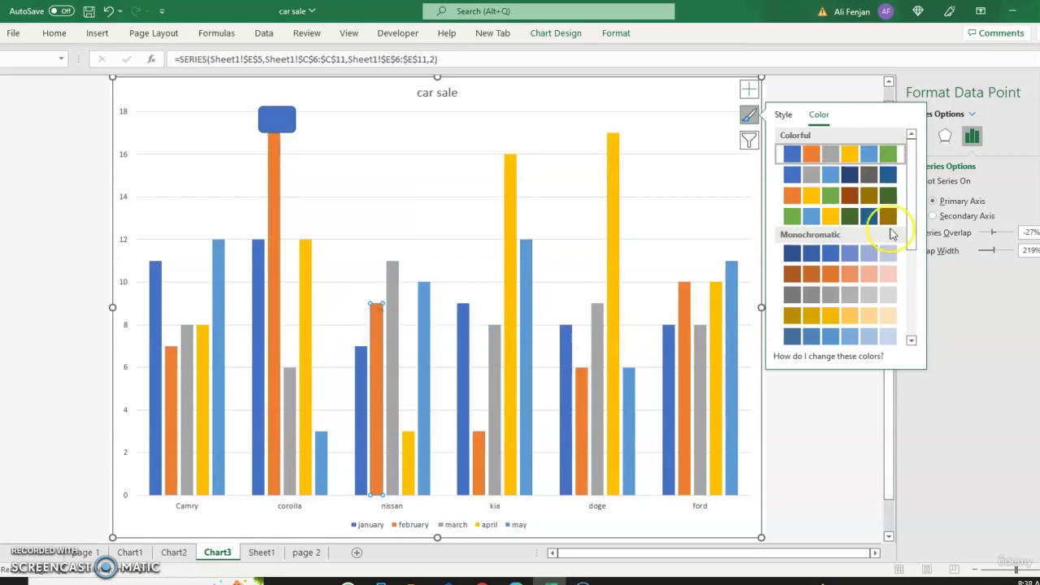
click(794, 197)
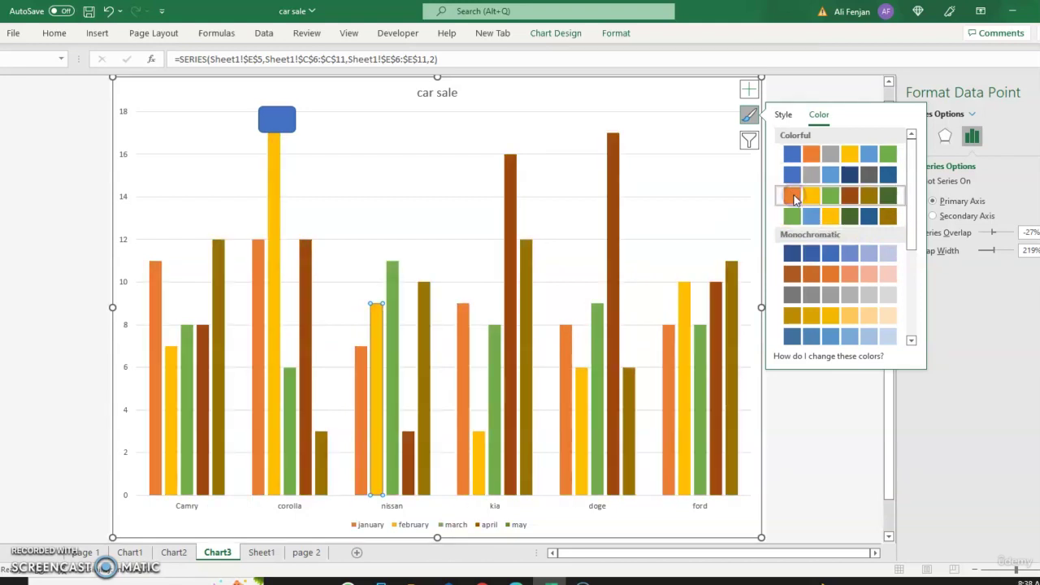
click(362, 196)
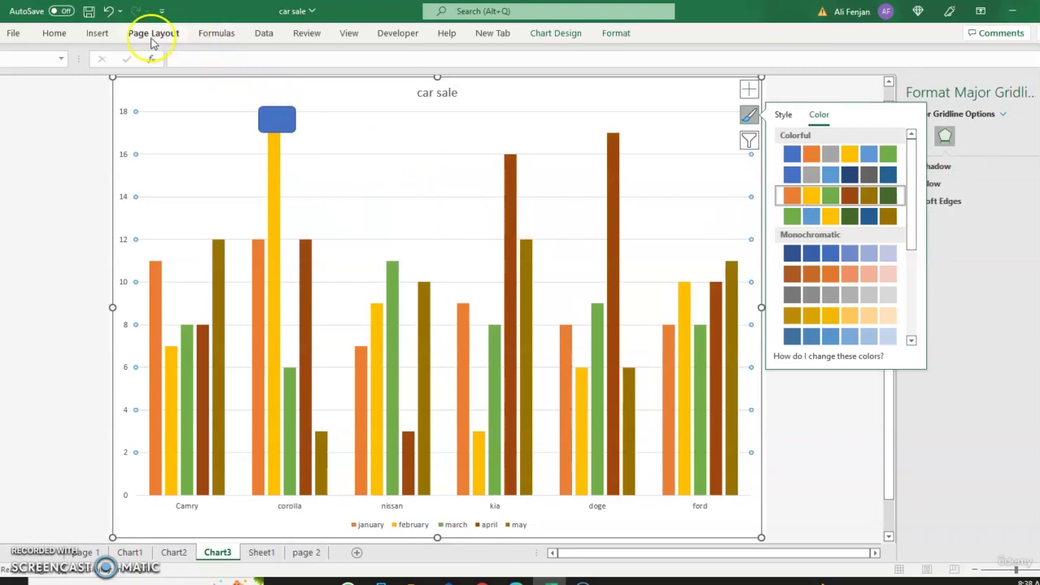
Step: Examine the page layout, insert, chart design and format commands available for the chart
click(152, 37)
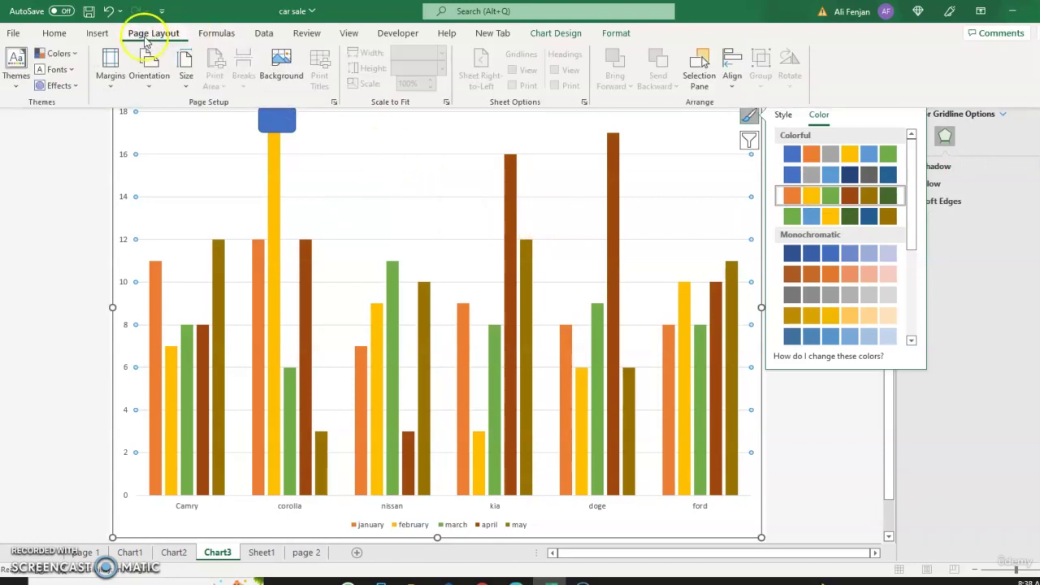
click(431, 177)
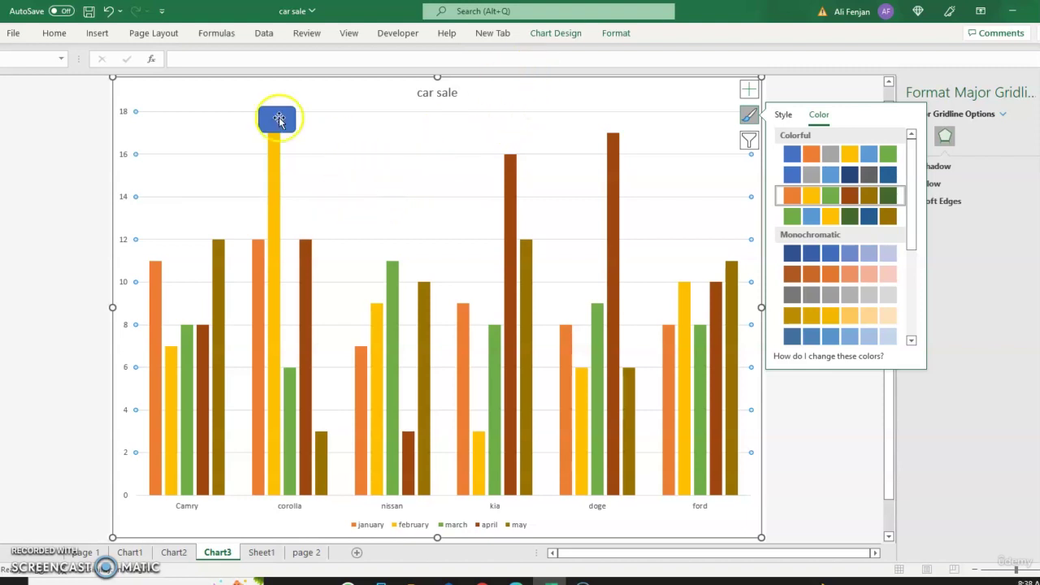
click(96, 34)
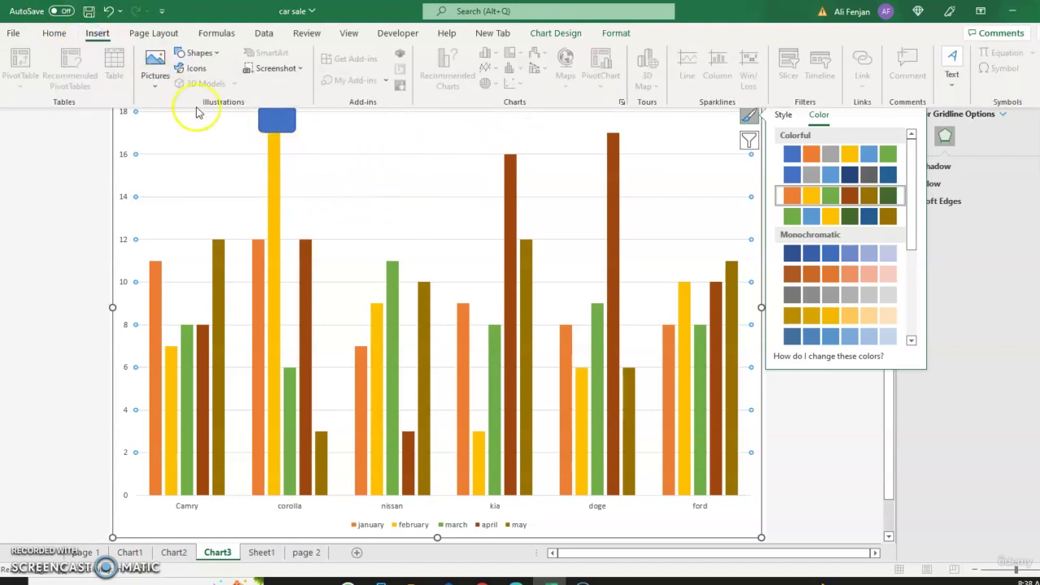
click(363, 154)
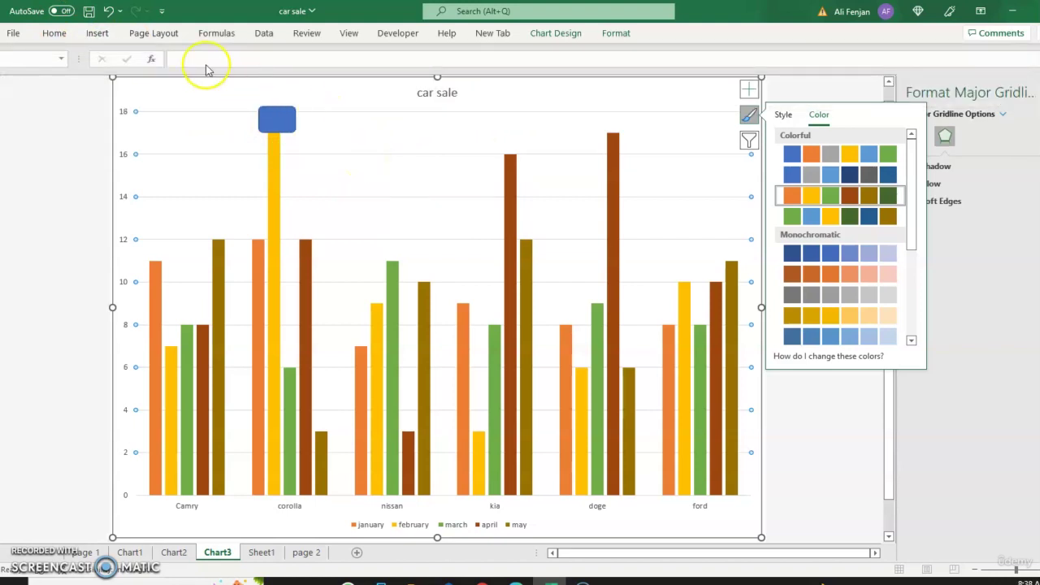
click(91, 33)
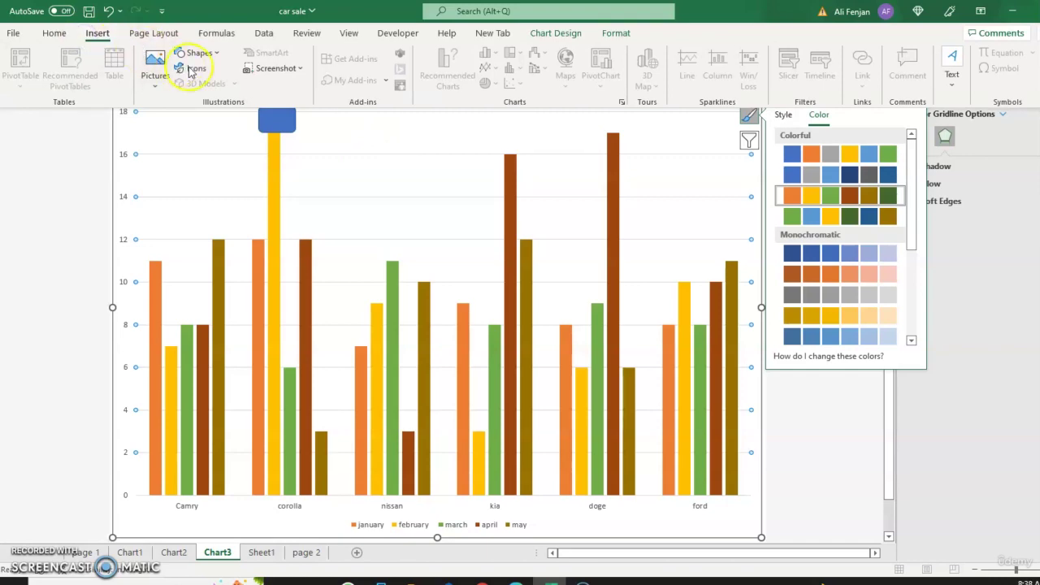
click(399, 134)
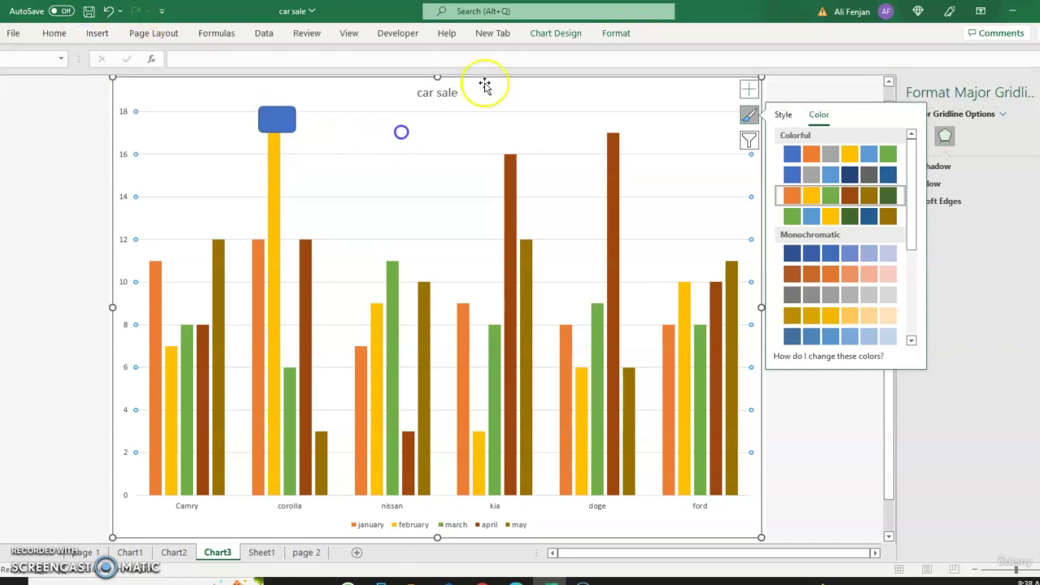
click(564, 33)
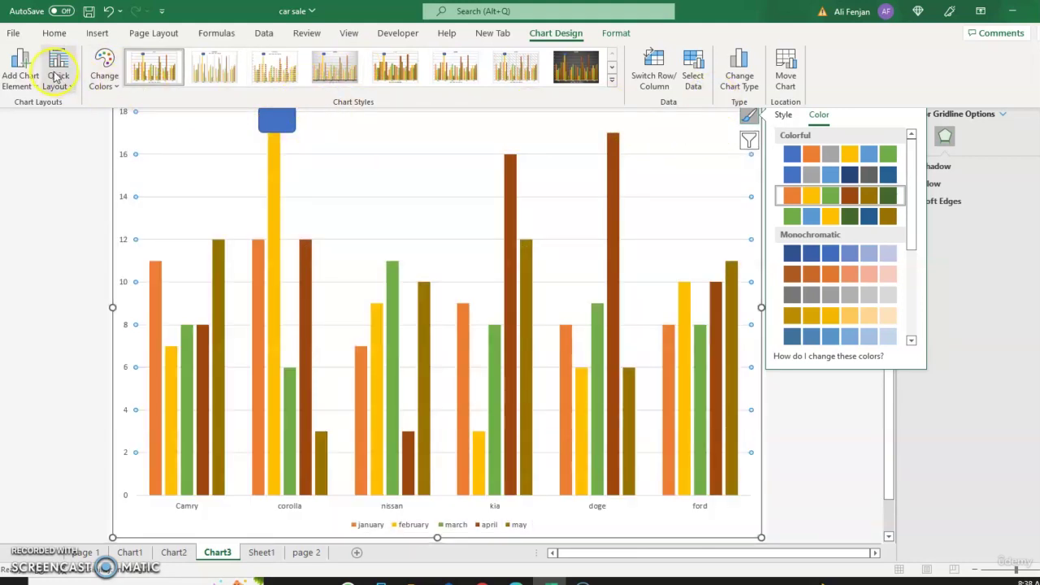
click(476, 153)
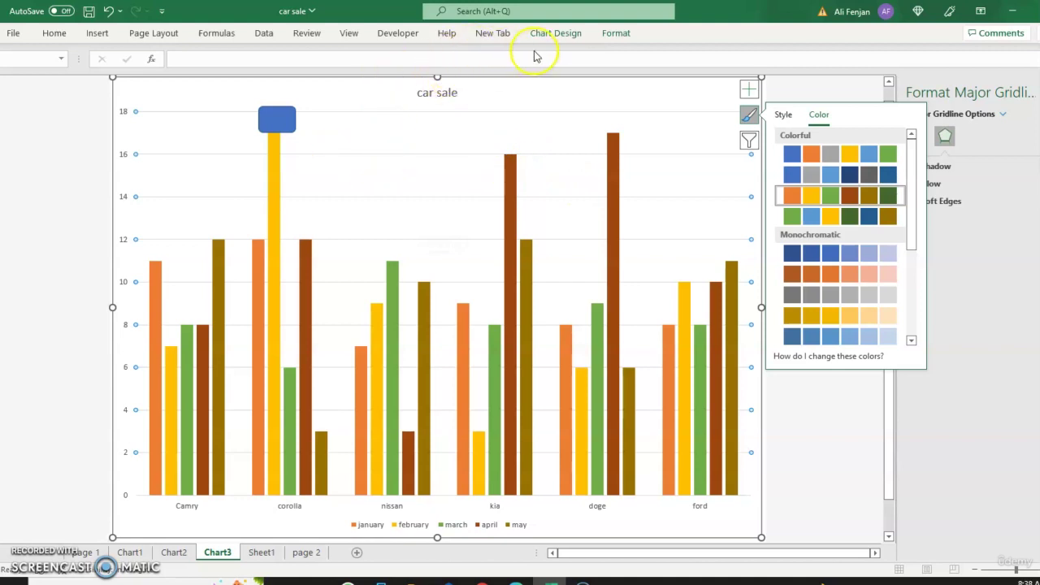
click(616, 32)
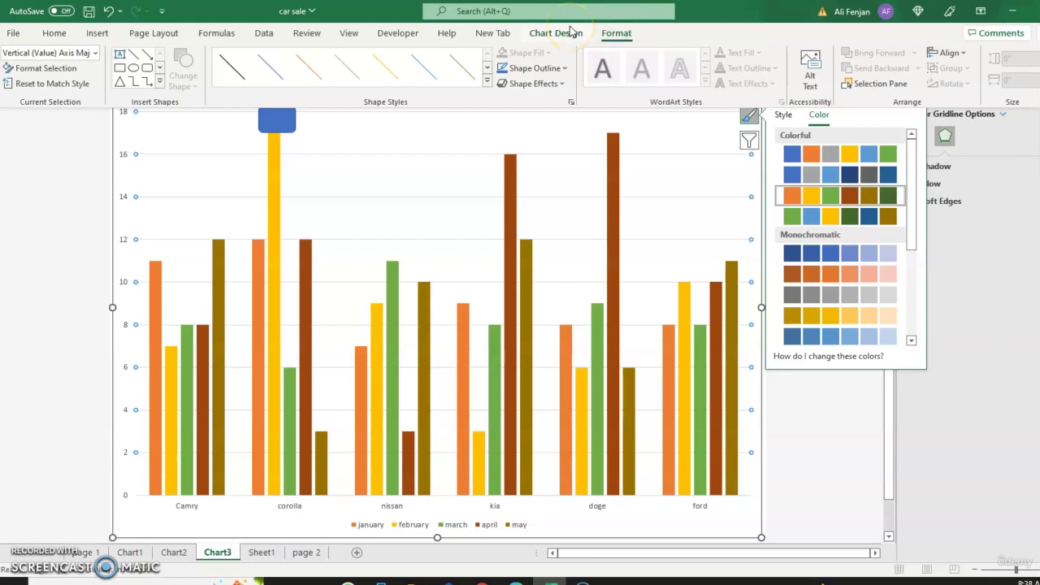
Step: Remove the fill from the blue rounded rectangle above the corolla february column
click(275, 130)
click(273, 124)
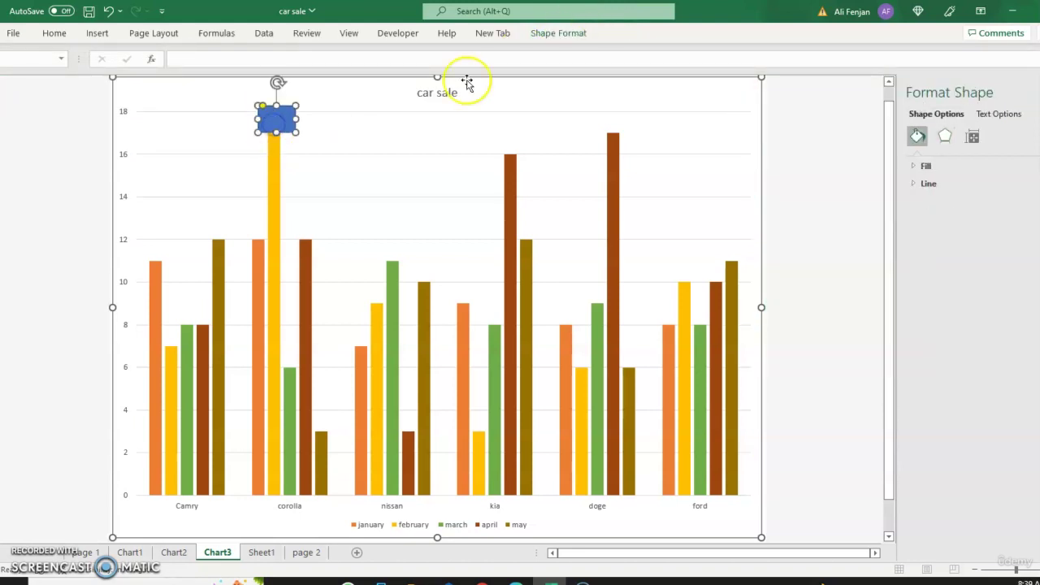
click(559, 33)
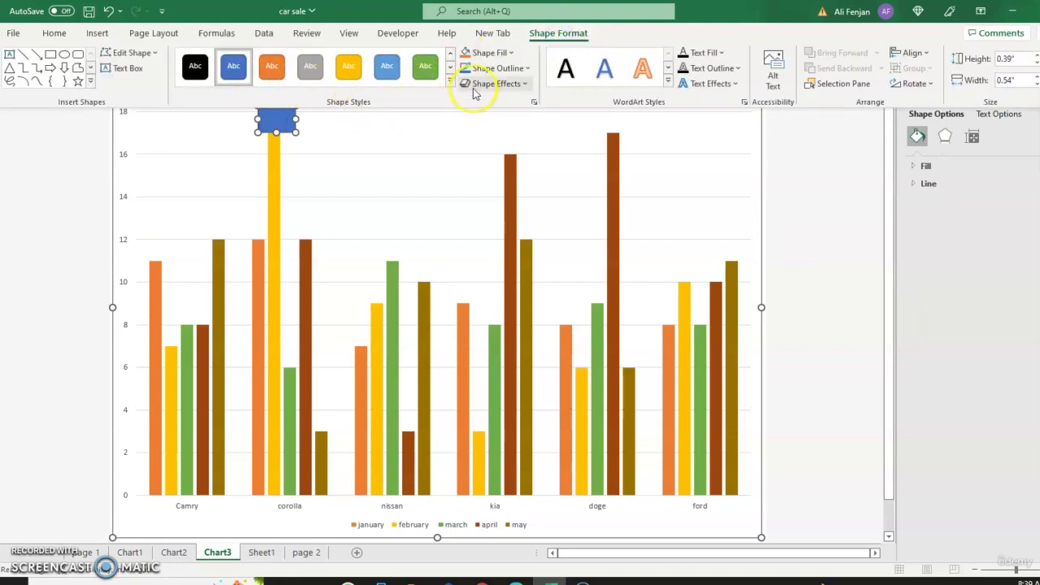
click(511, 53)
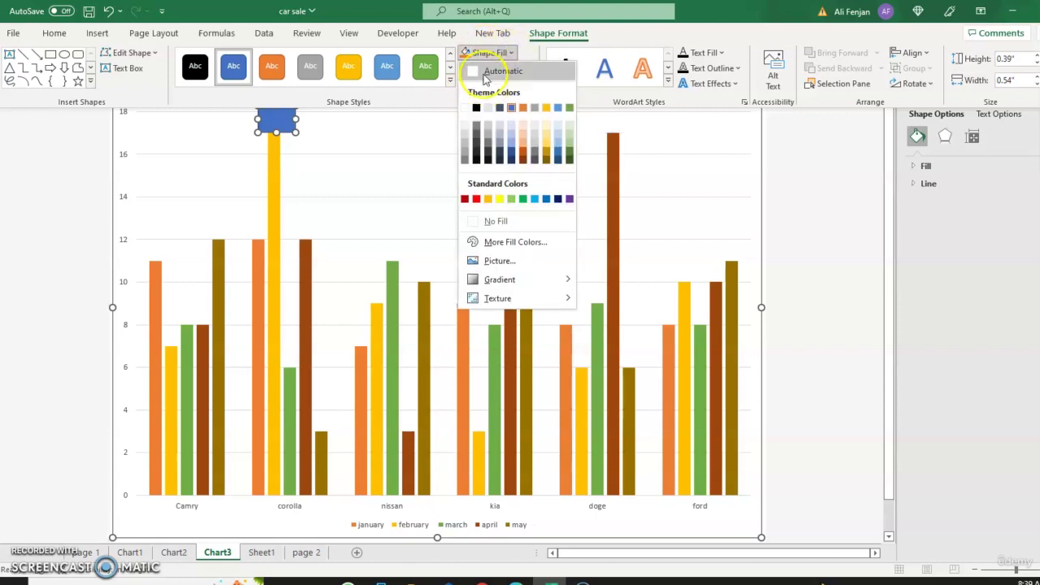
click(482, 223)
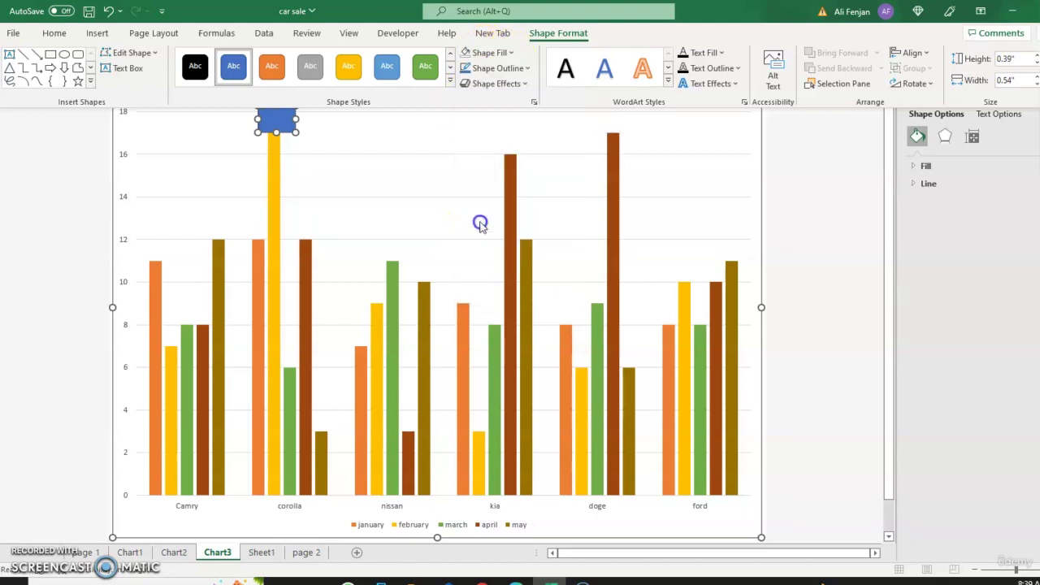
click(341, 152)
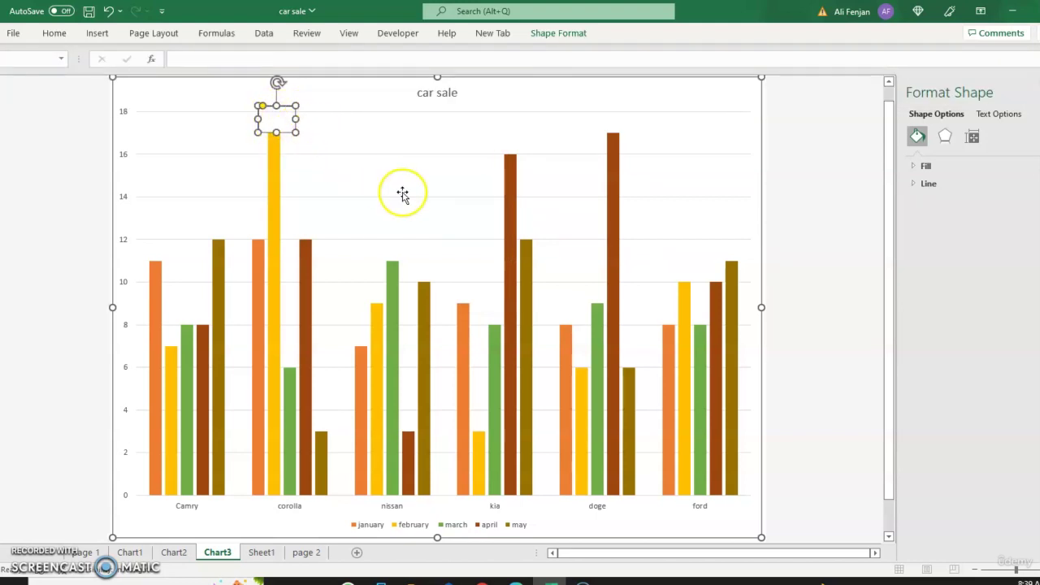
click(435, 155)
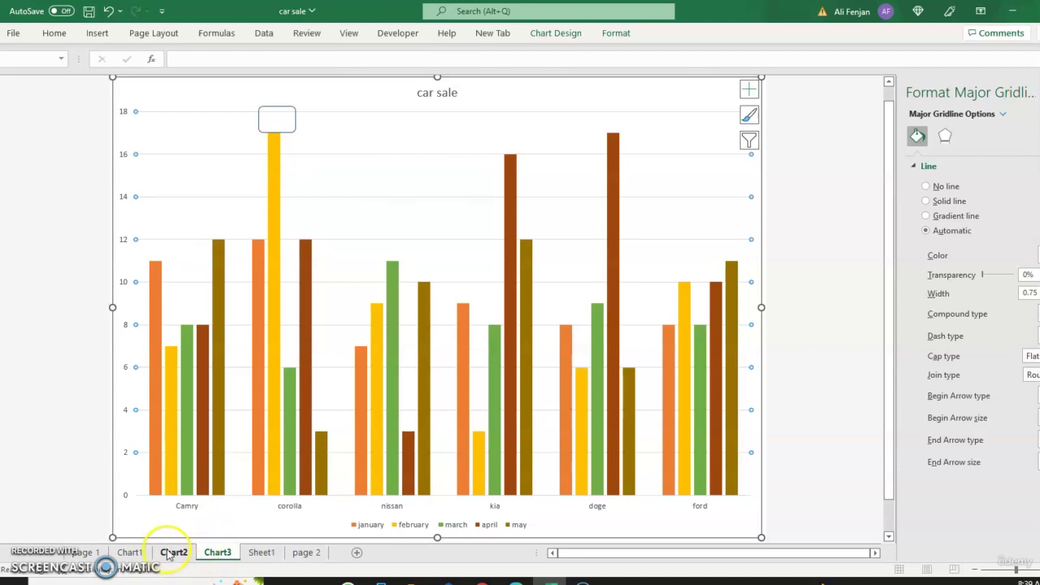
Step: Create a new chart sheet with a column chart from the range C4:H12 on Sheet1
click(257, 553)
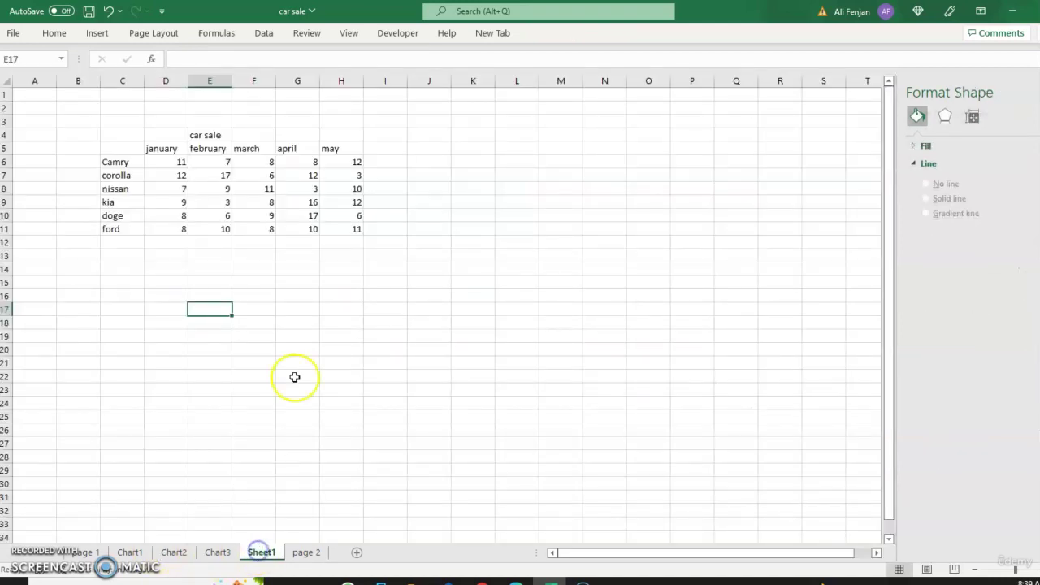
click(267, 263)
drag(351, 236, 132, 139)
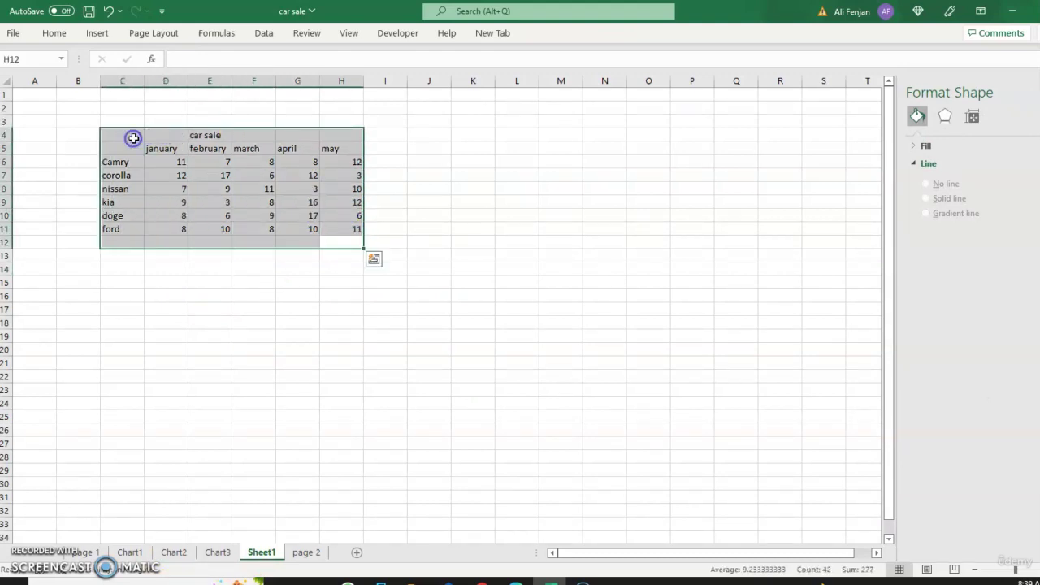
key(F11)
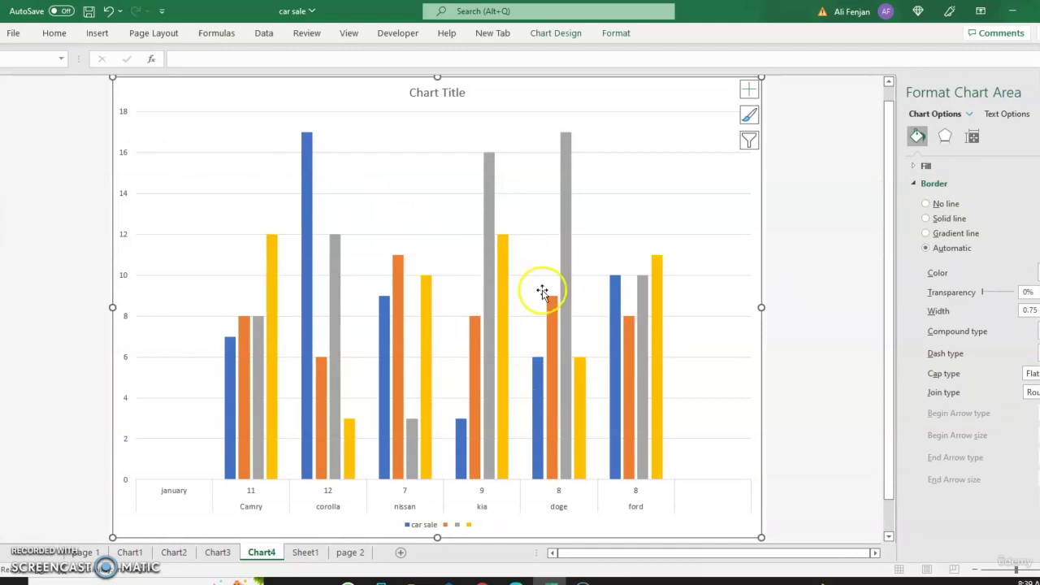
click(557, 37)
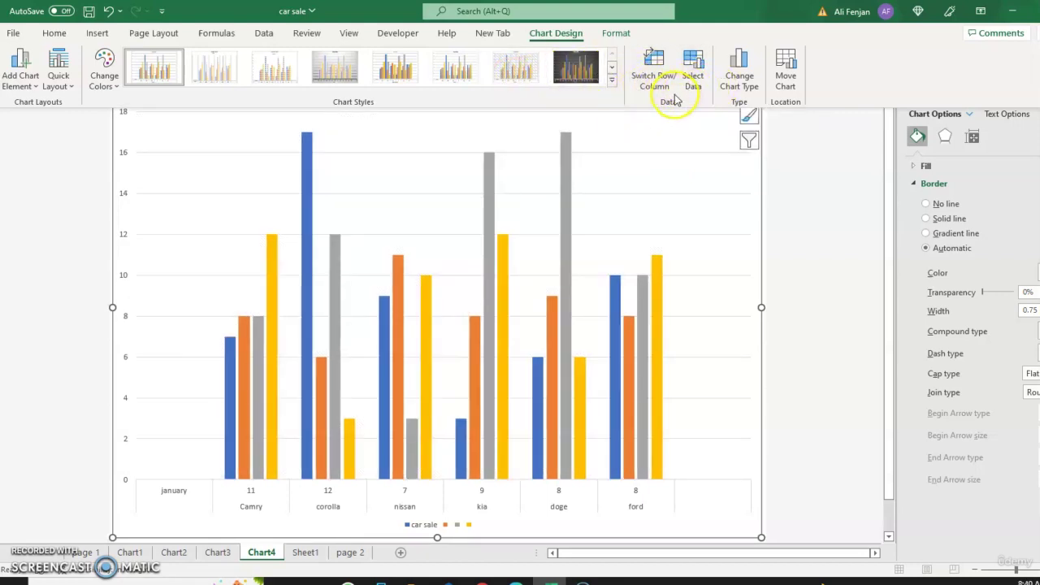
click(640, 159)
click(443, 88)
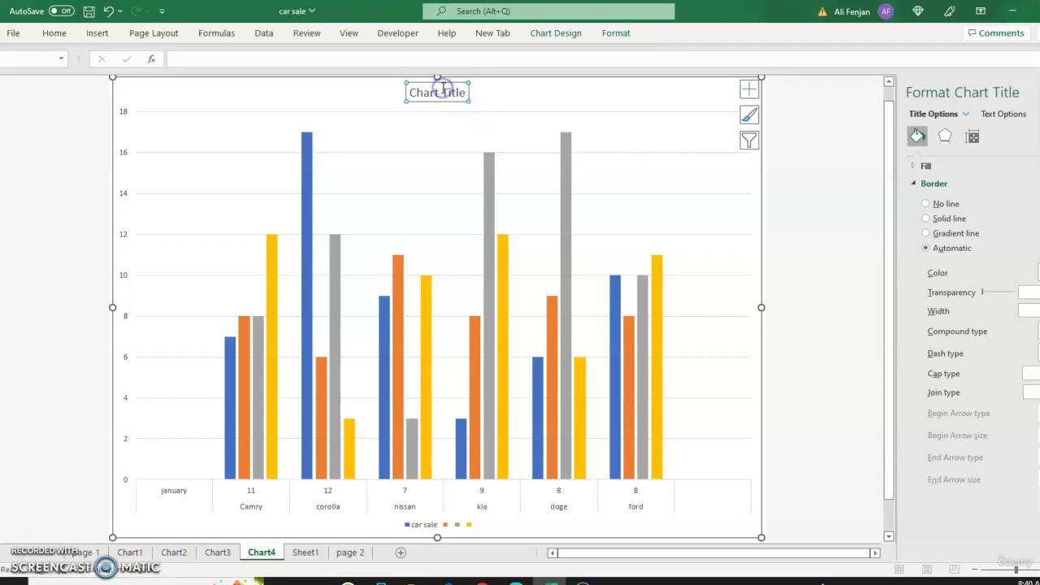
click(425, 128)
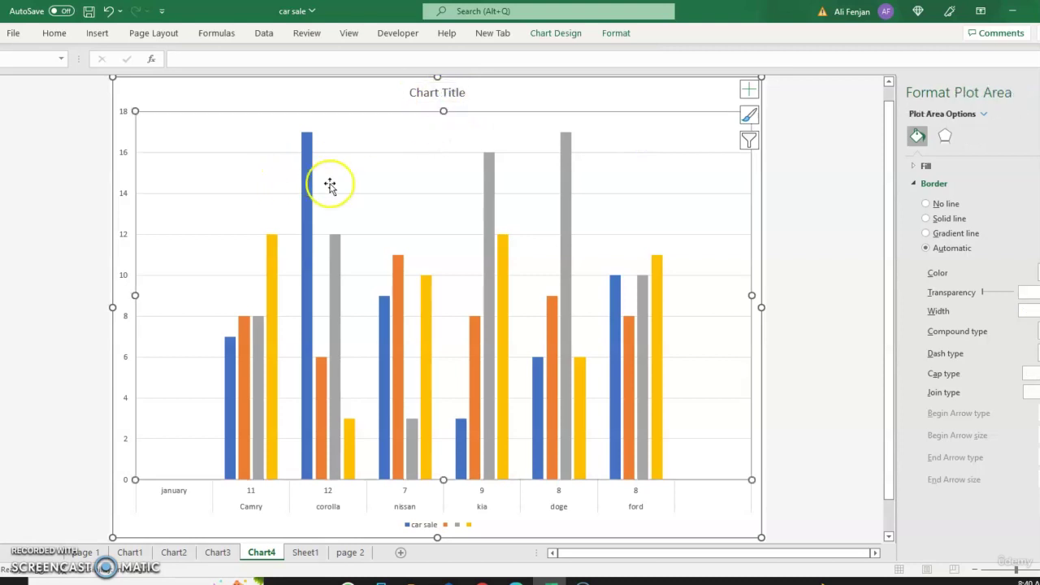
Step: Link the new chart's title to the "car sale" heading with the formula =Sheet1!E4
click(459, 92)
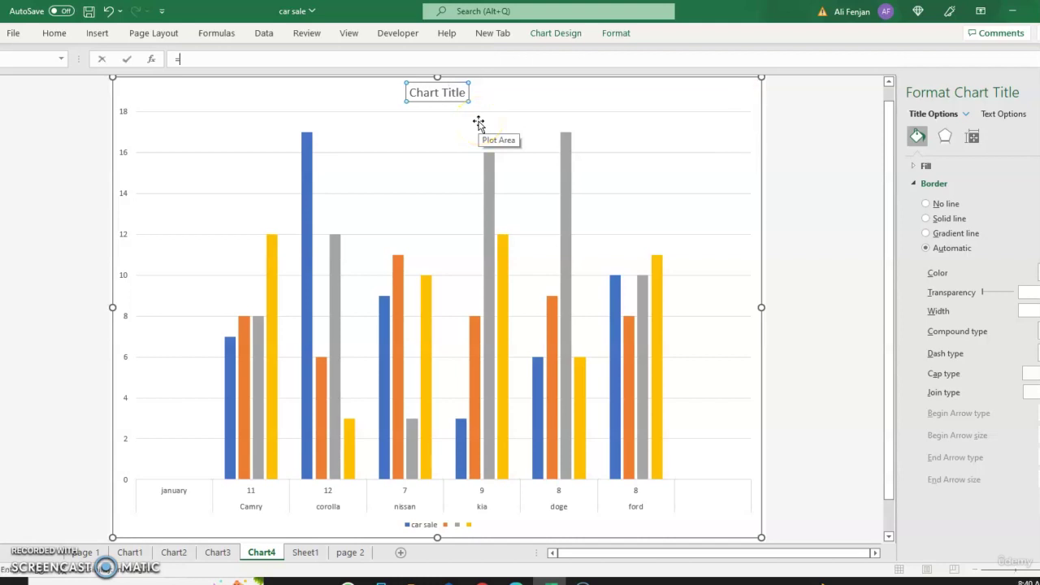
click(320, 554)
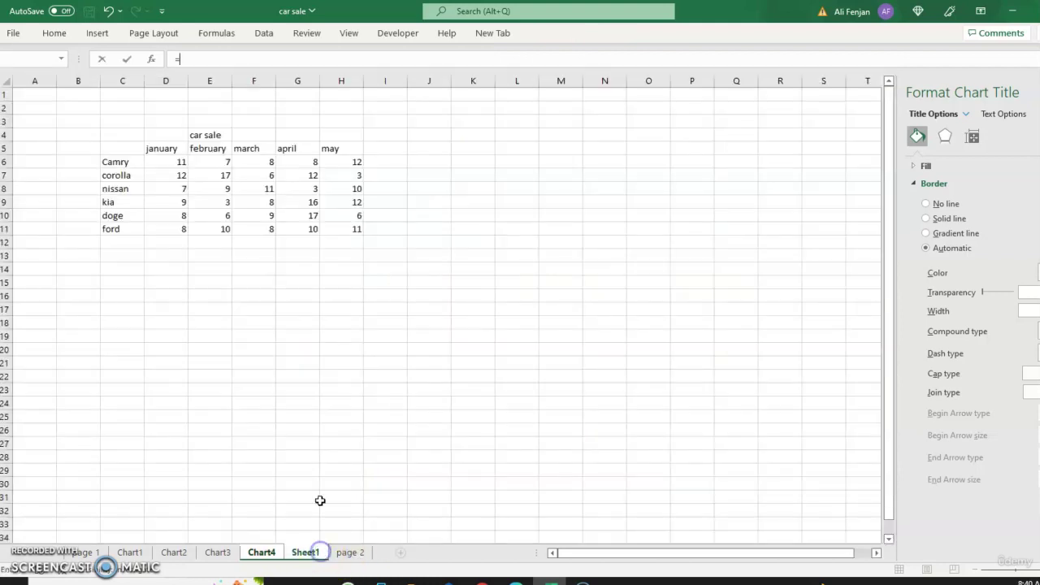
click(201, 136)
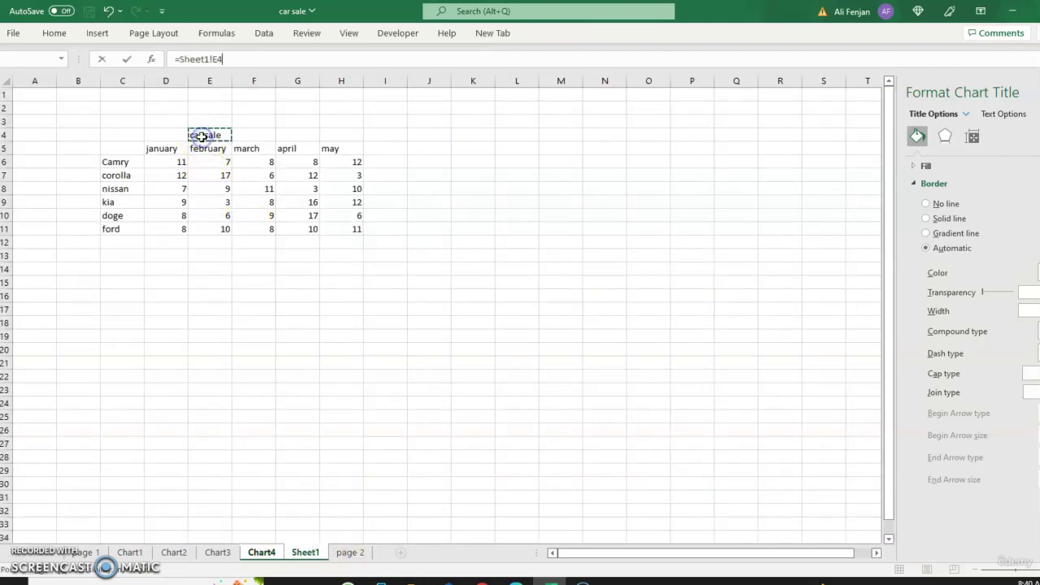
key(Return)
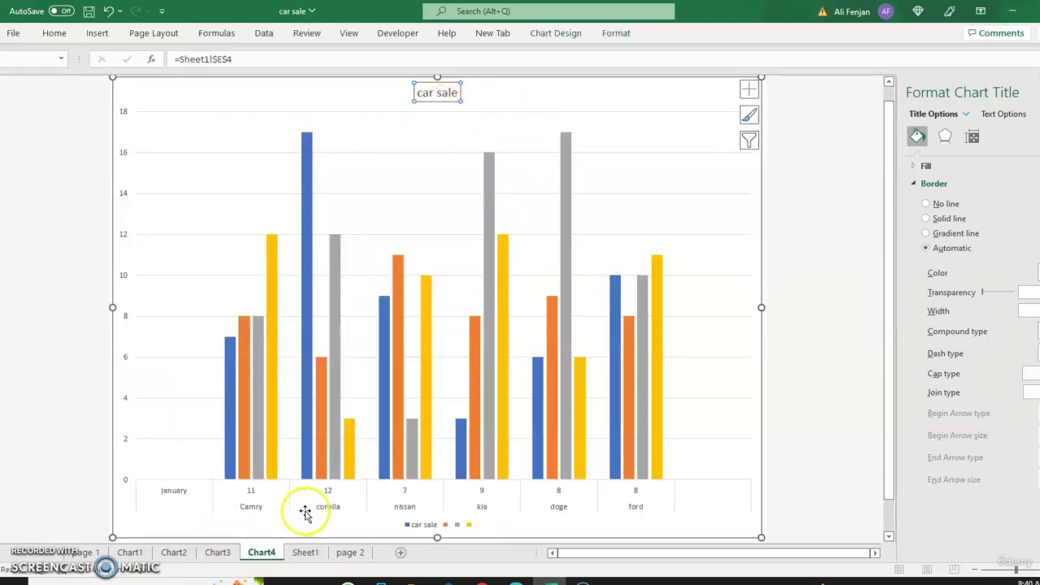
right_click(175, 412)
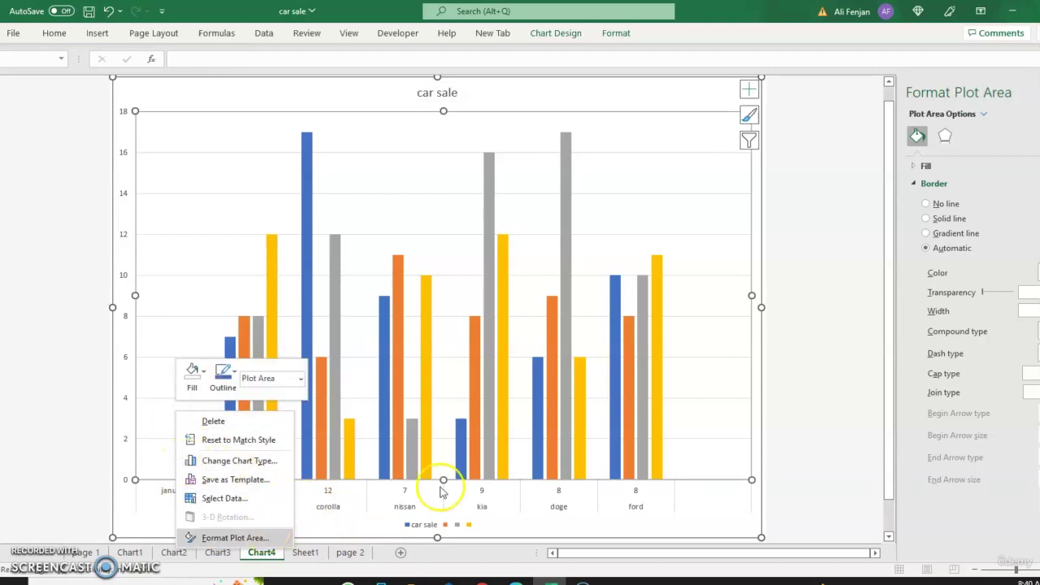
click(638, 104)
click(567, 90)
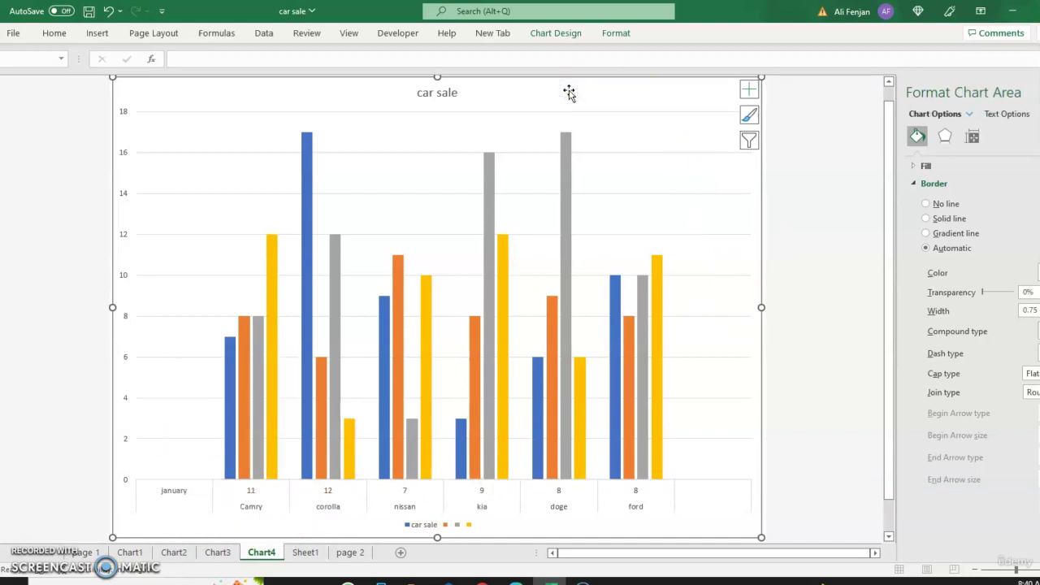
mouse_move(398, 333)
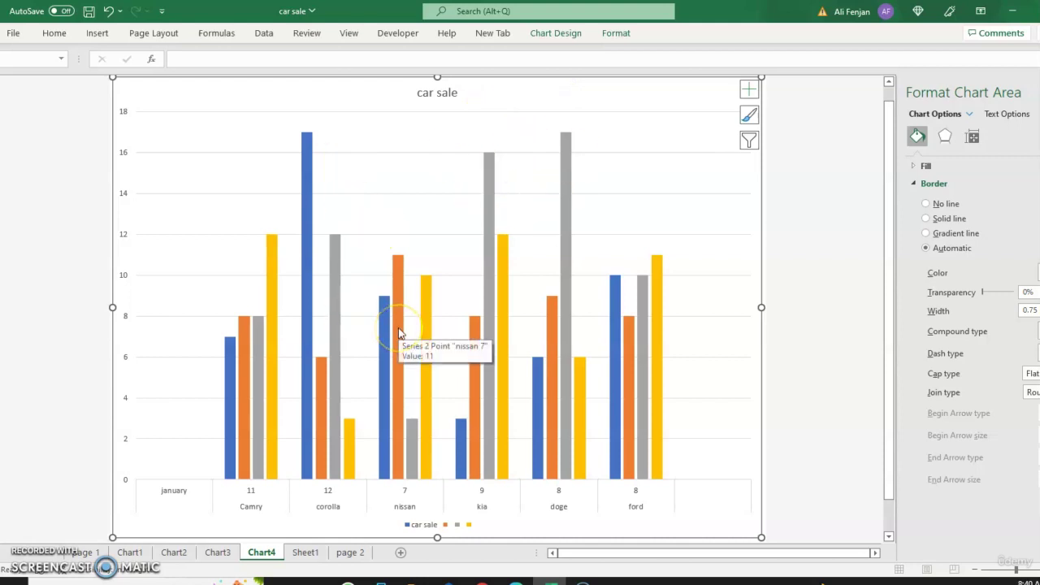